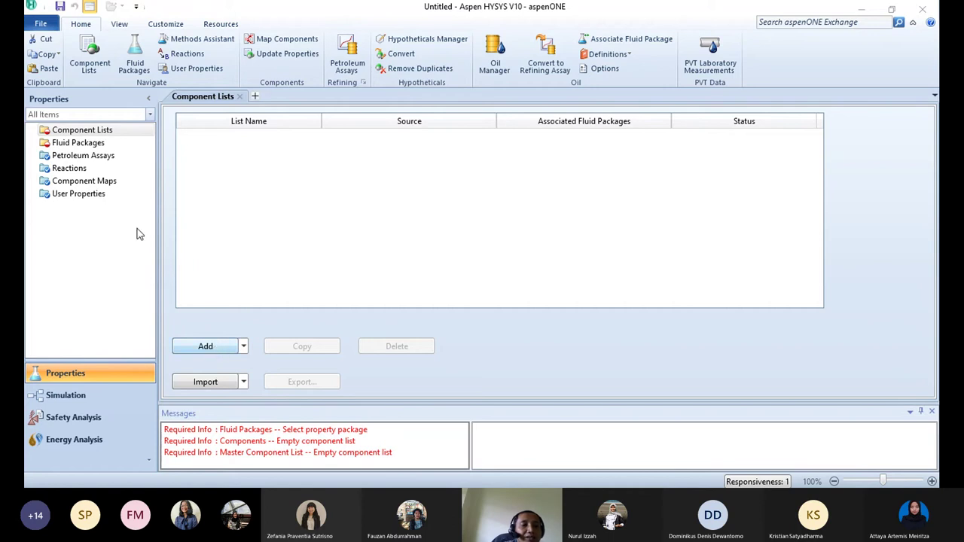
- Create a component list and add Methane to it from the pure components
click(214, 348)
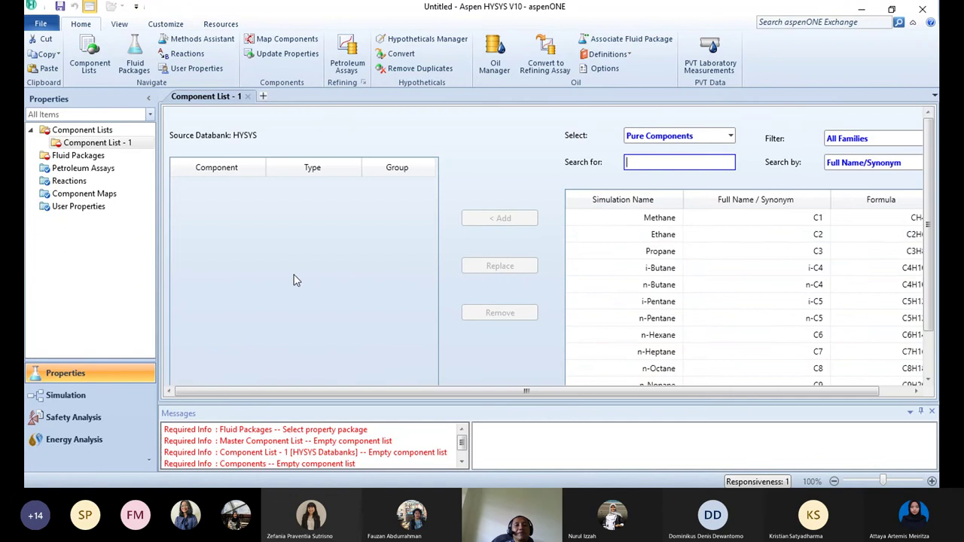
click(614, 219)
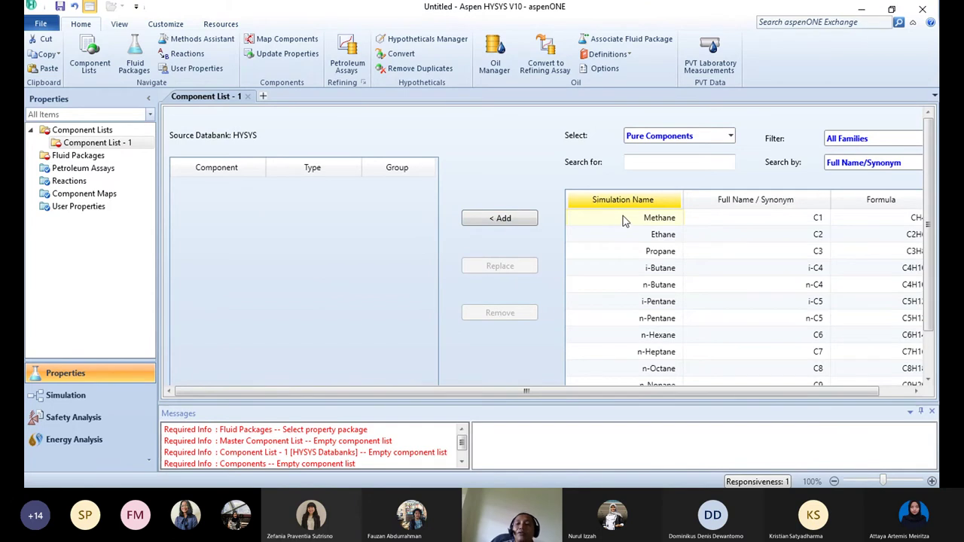
click(503, 220)
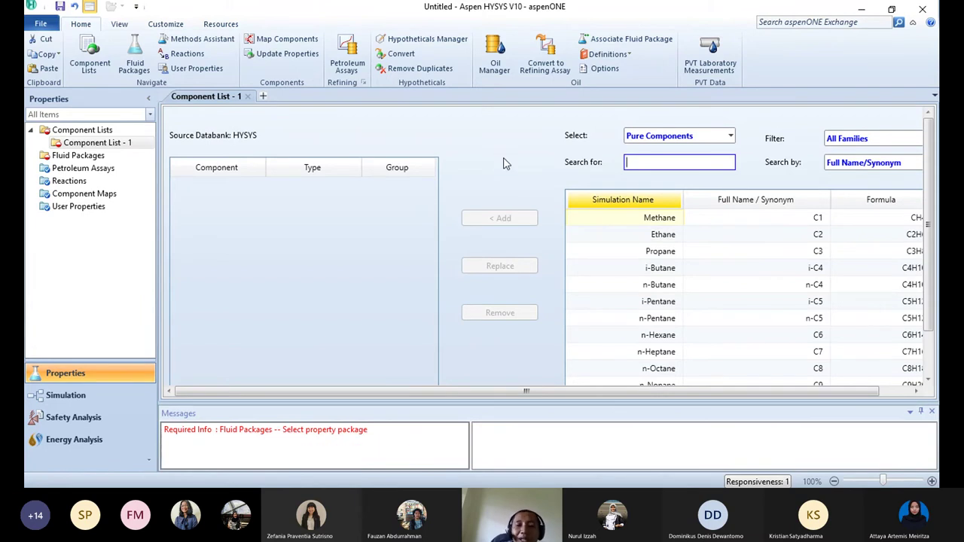
click(587, 219)
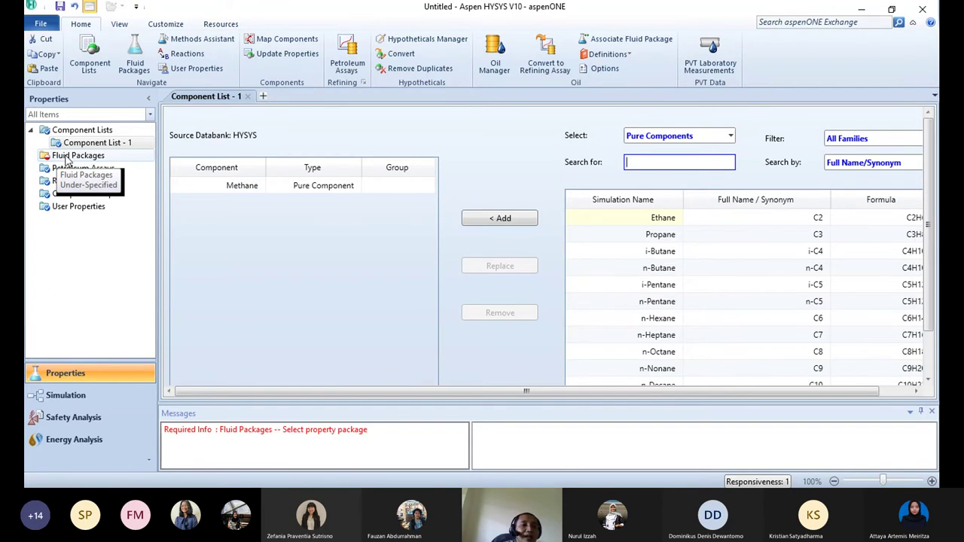
- Add a fluid package and assign Peng-Robinson as its property package
click(68, 156)
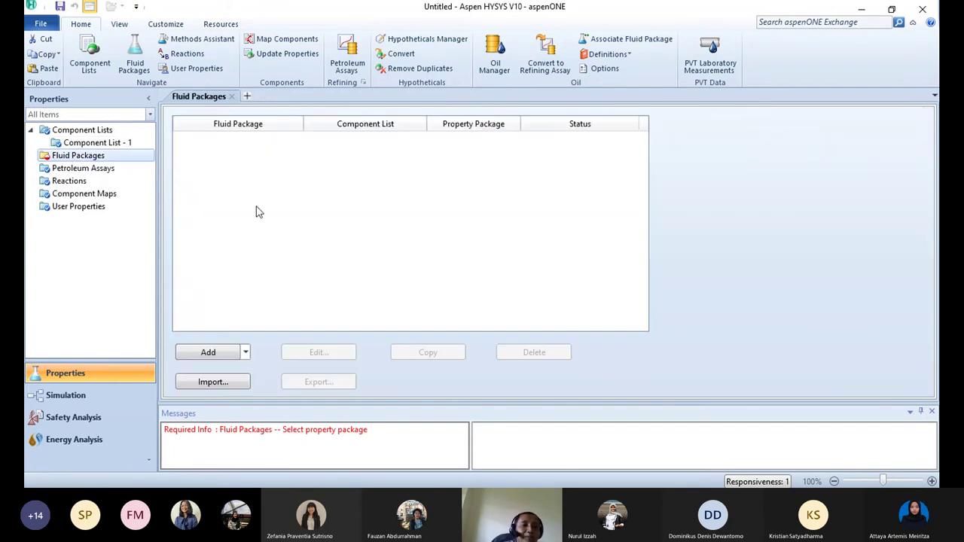
click(225, 353)
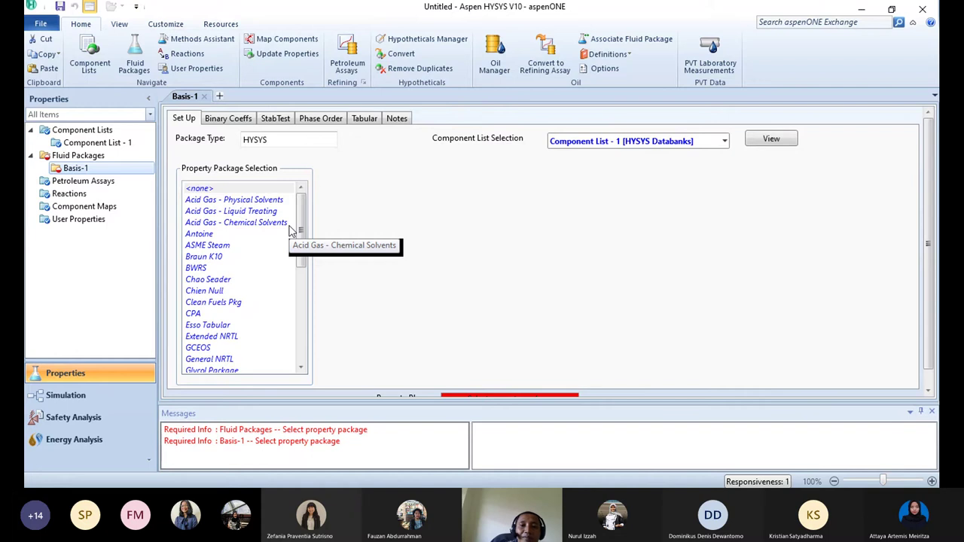
scroll(294, 233, down, 7)
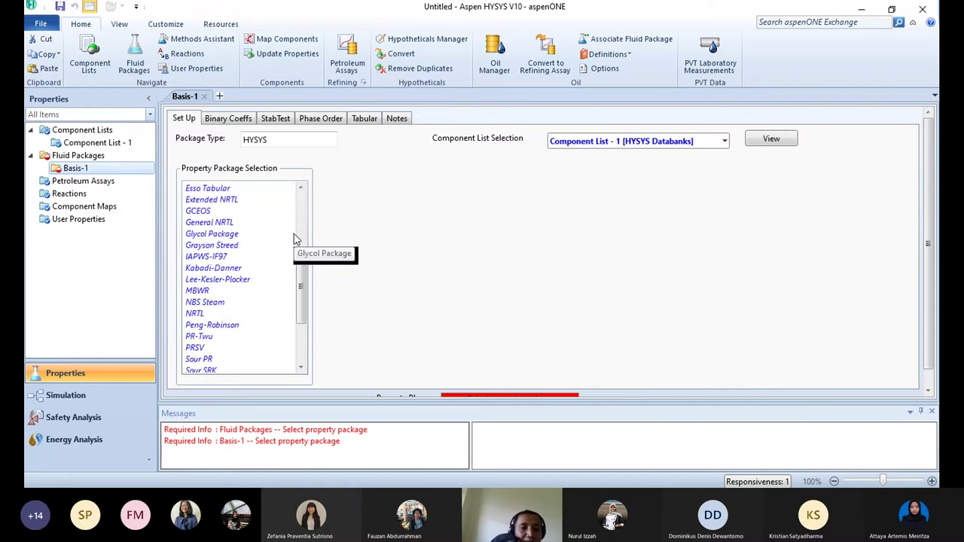
scroll(248, 300, up, 1)
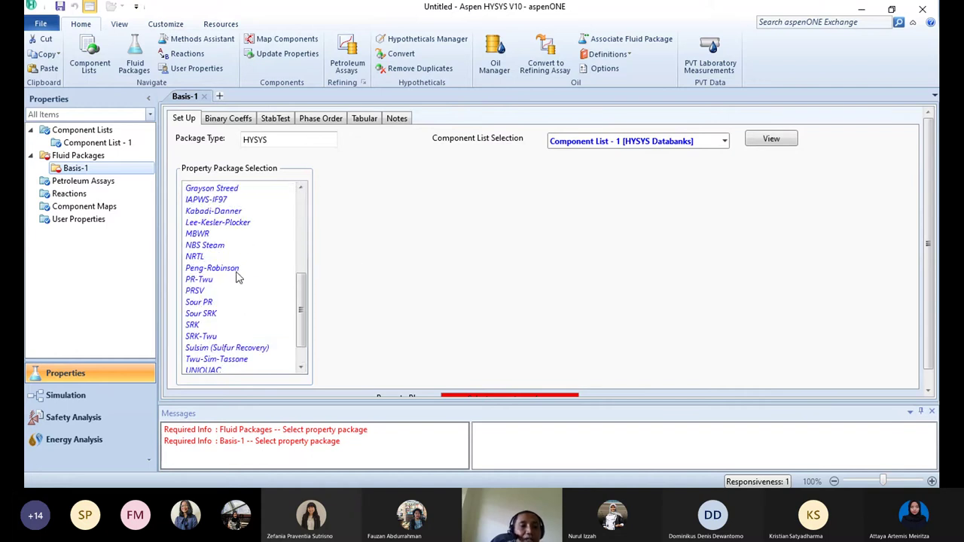
click(236, 273)
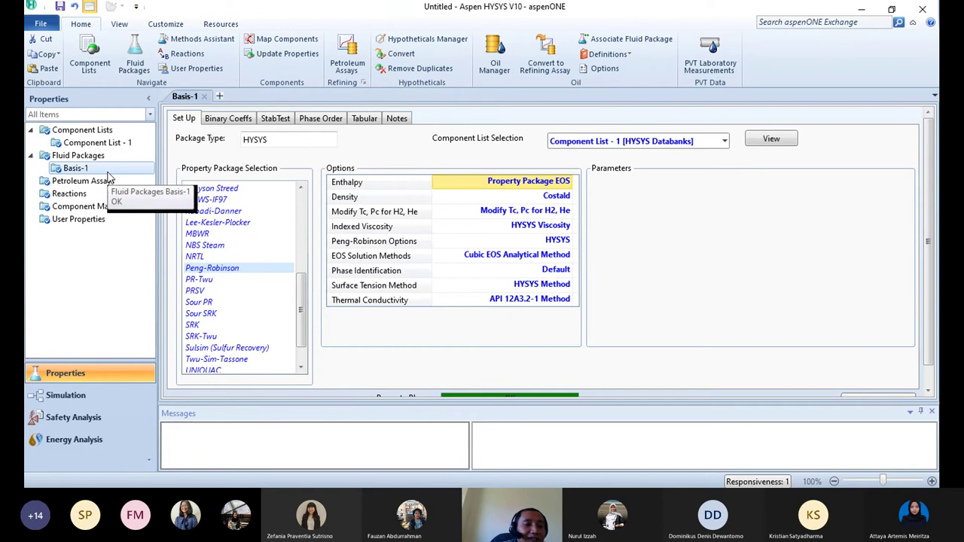
- Enter the simulation environment and place a material stream on the flowsheet
click(74, 399)
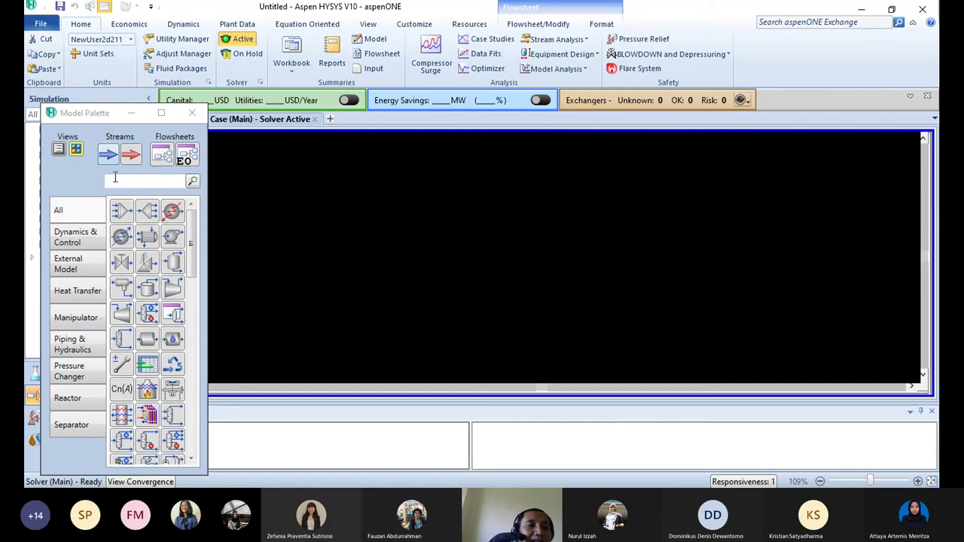
click(107, 156)
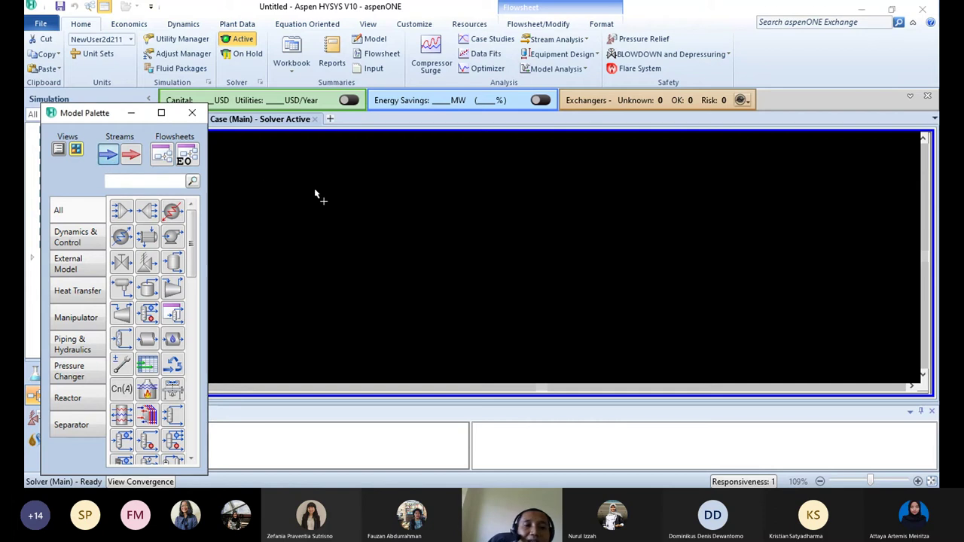
click(344, 221)
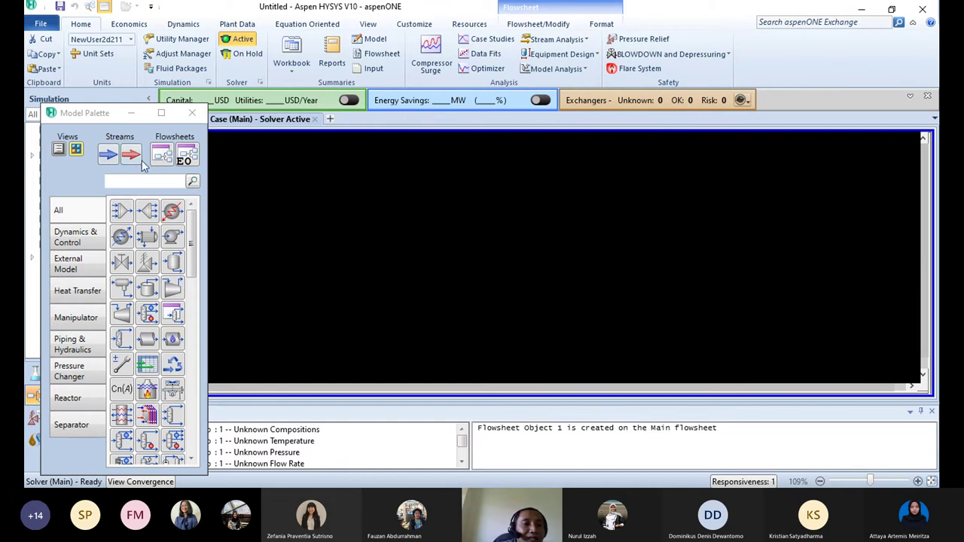
click(110, 155)
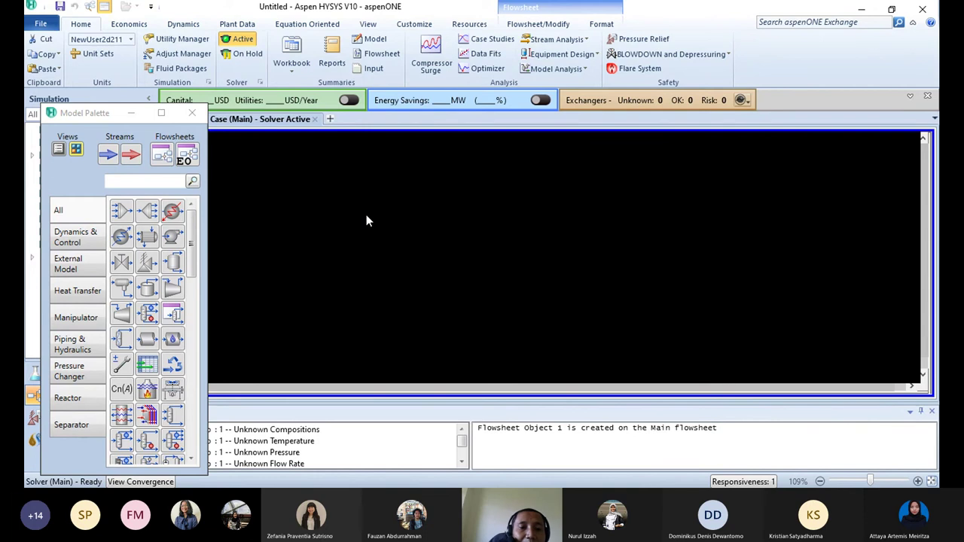
- Open material stream 1, rearrange its window and the model palette to uncover the stream symbol, and close the stream window
double_click(366, 215)
drag(294, 143, 476, 72)
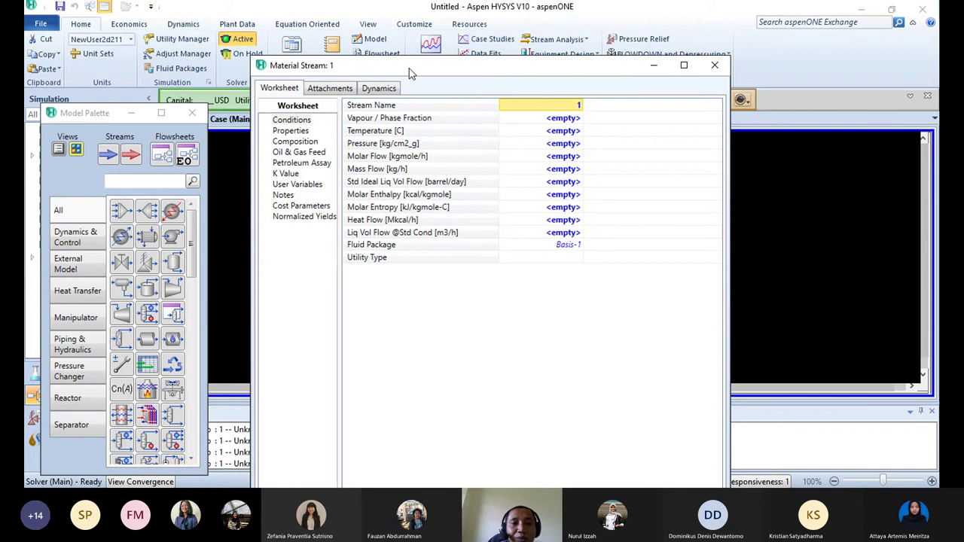
mouse_move(410, 58)
mouse_down()
mouse_move(410, 84)
mouse_move(408, 63)
mouse_up()
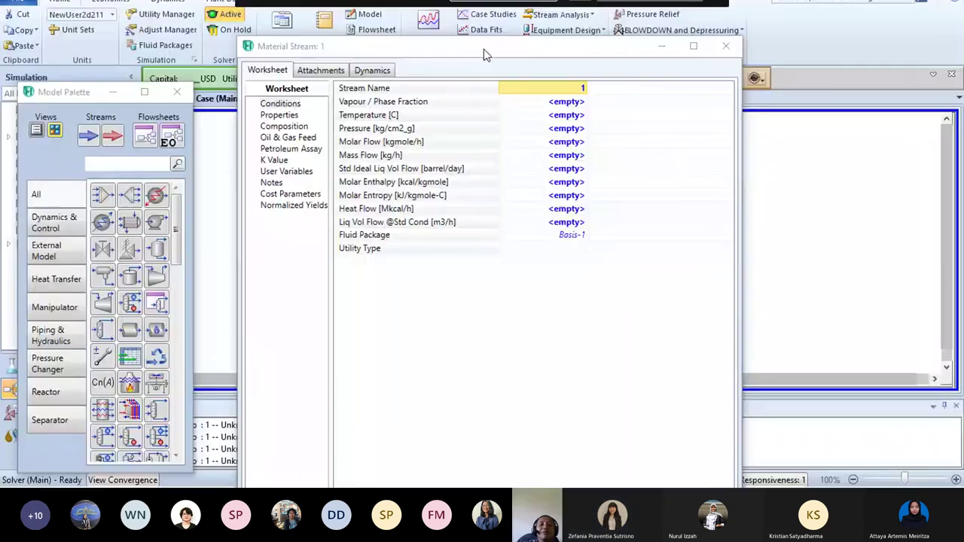
drag(485, 55, 459, 77)
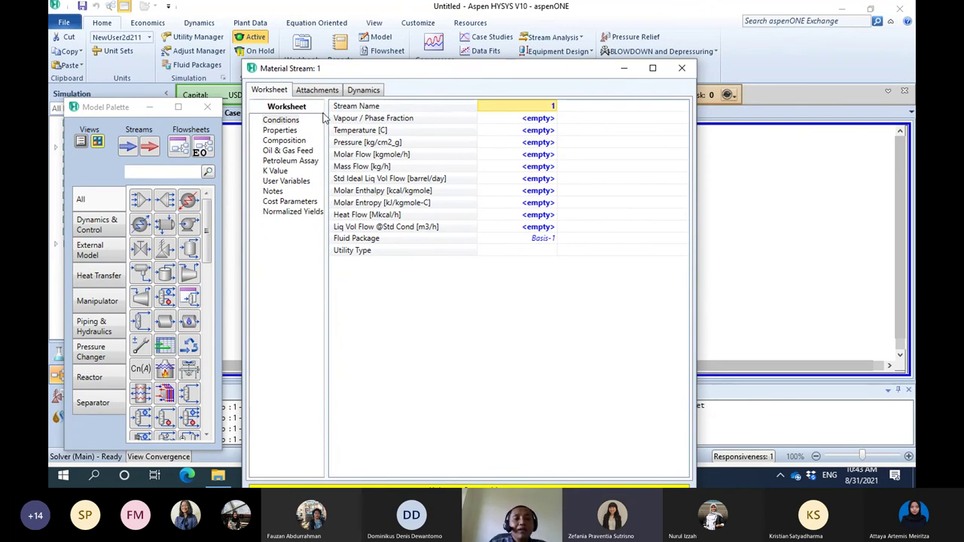
drag(337, 73, 335, 225)
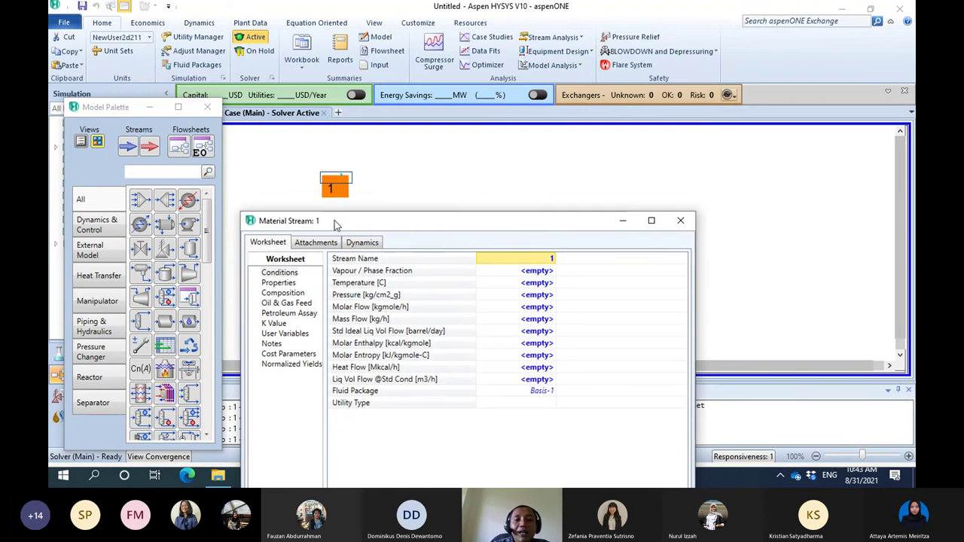
drag(119, 110, 164, 146)
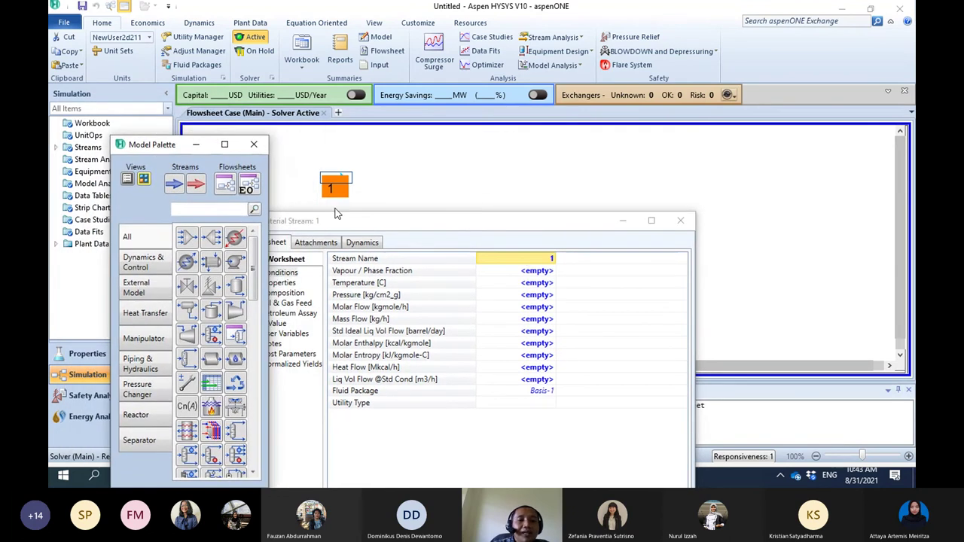
drag(348, 222, 470, 211)
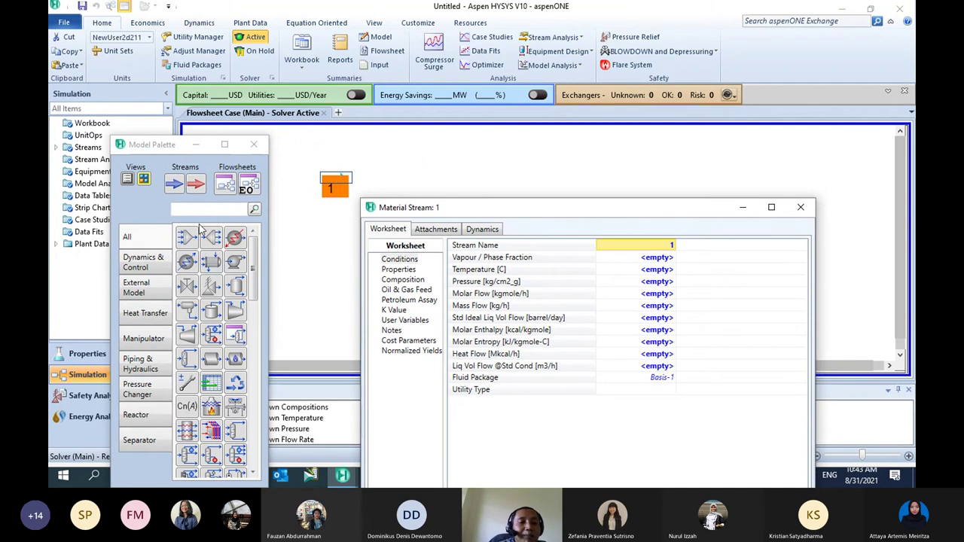
drag(155, 149, 147, 85)
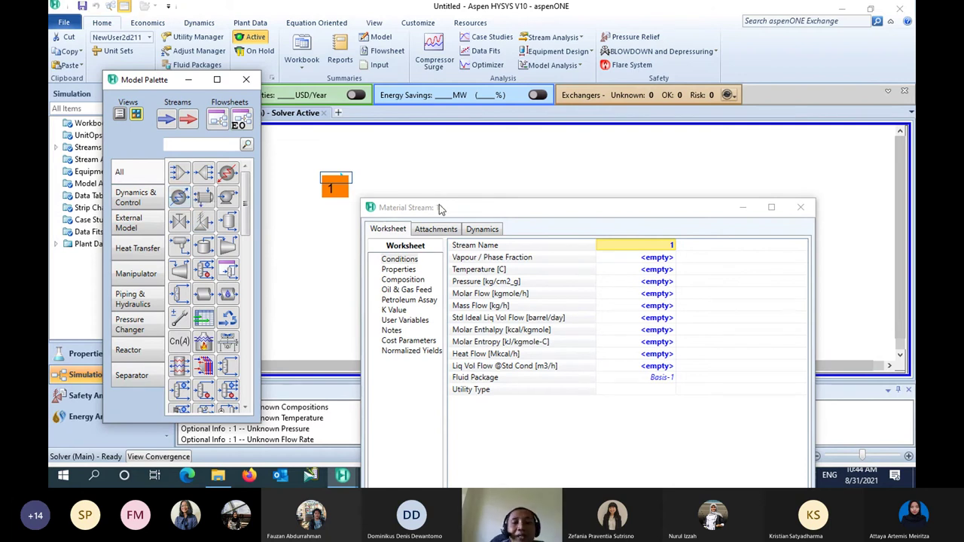
click(329, 238)
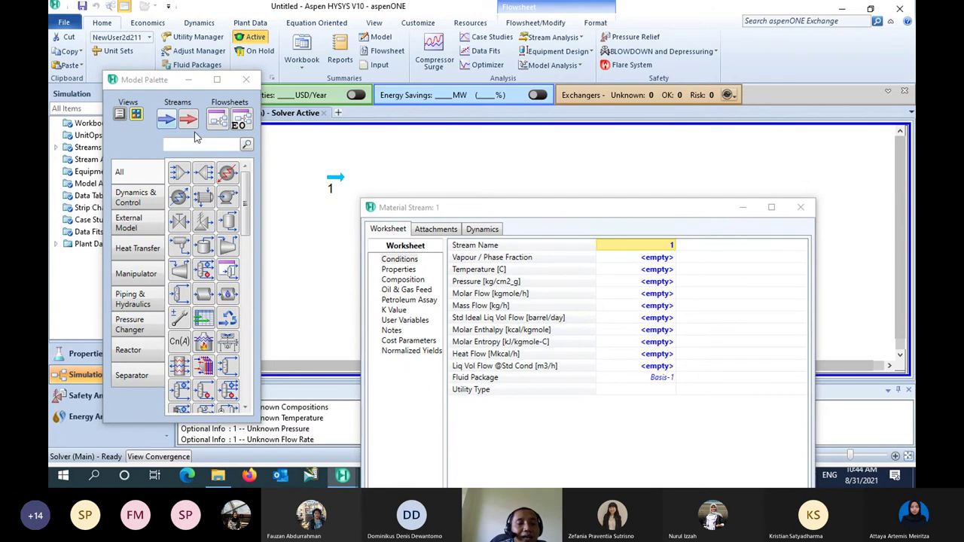
drag(156, 84, 114, 151)
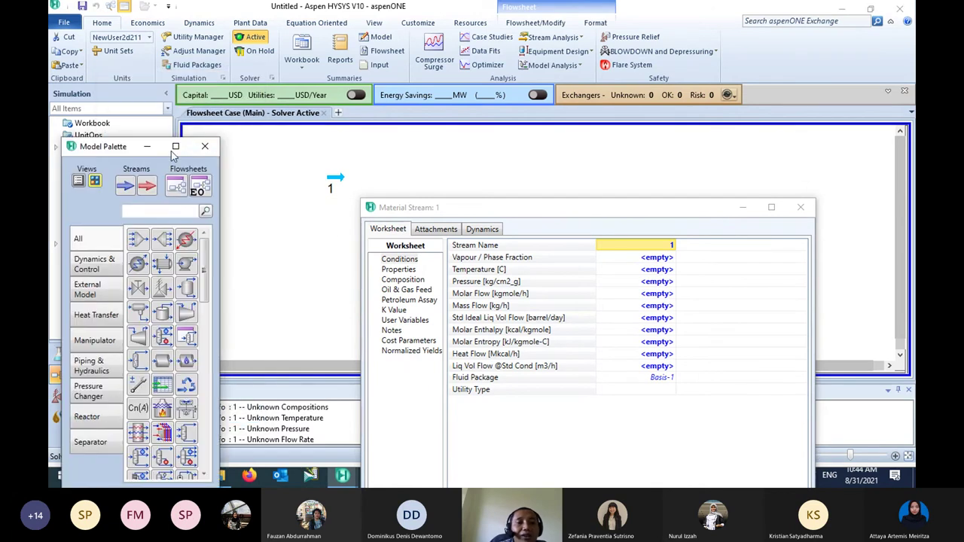
drag(463, 212, 456, 293)
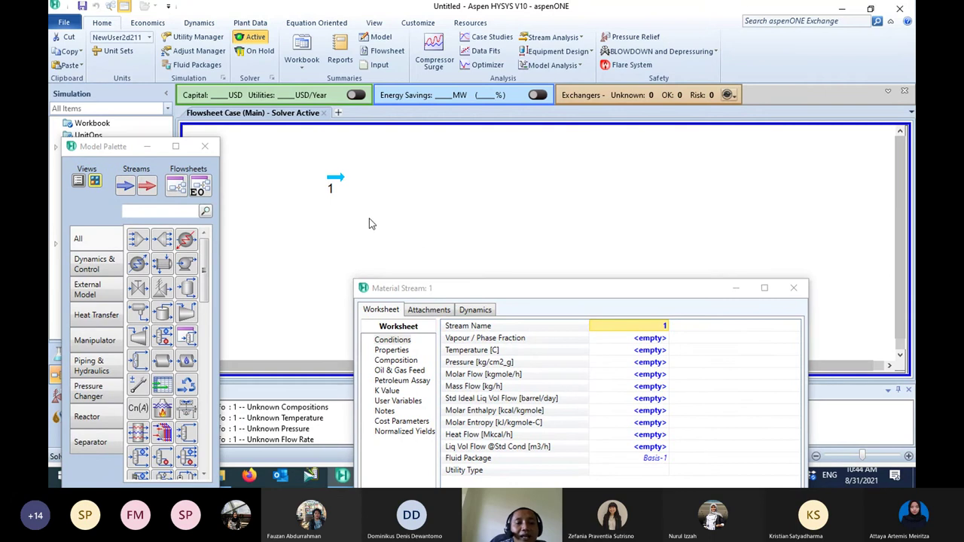
click(338, 181)
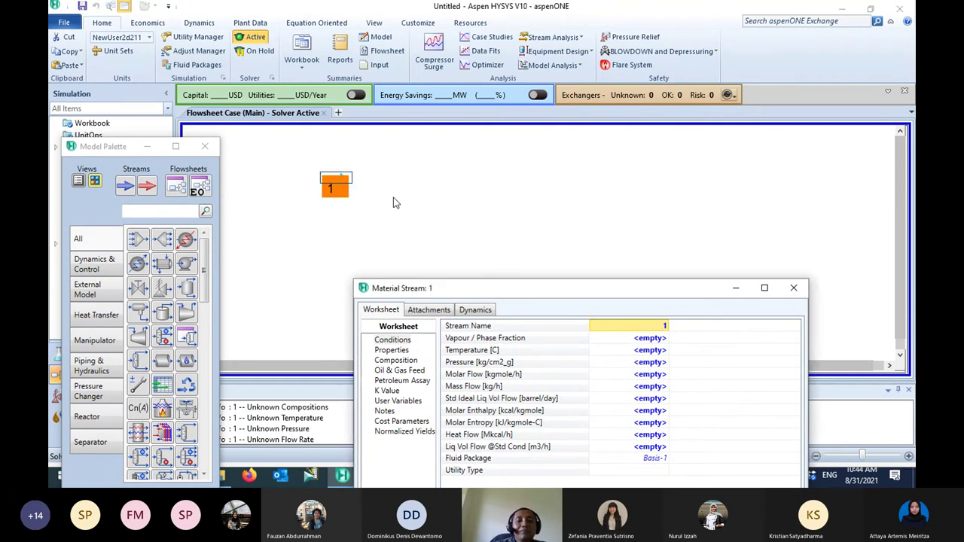
drag(521, 289, 565, 69)
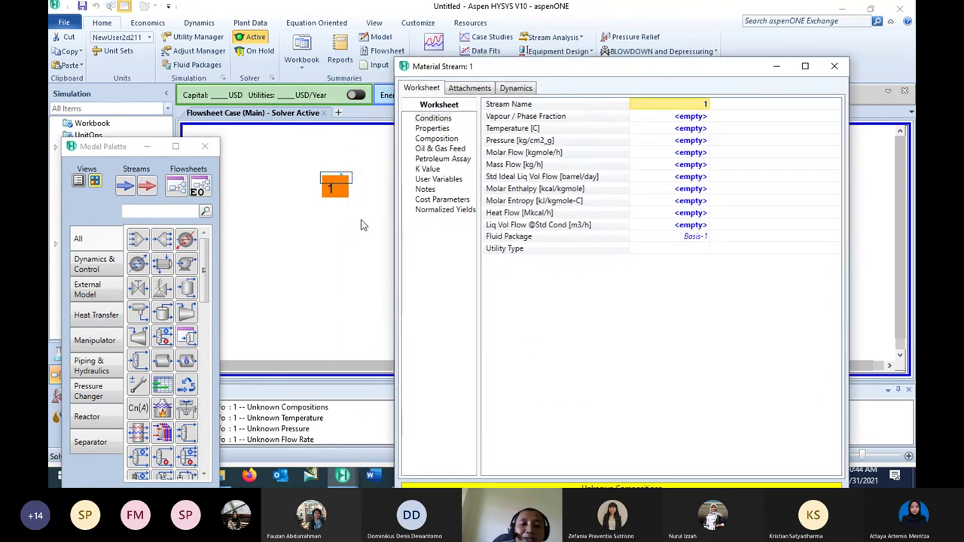
click(834, 66)
- Reopen material stream 1 and set the methane mole fraction in its composition to 1
double_click(337, 182)
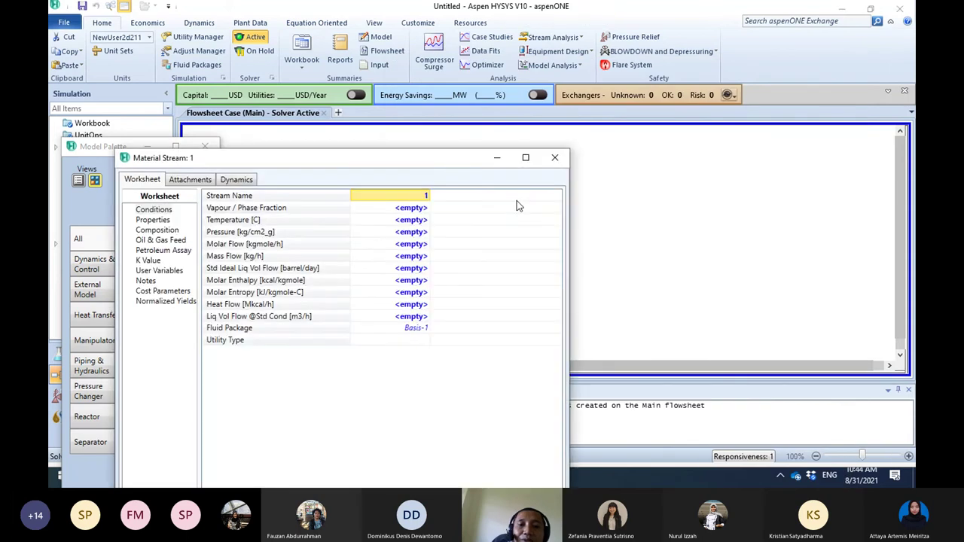
drag(425, 162, 660, 73)
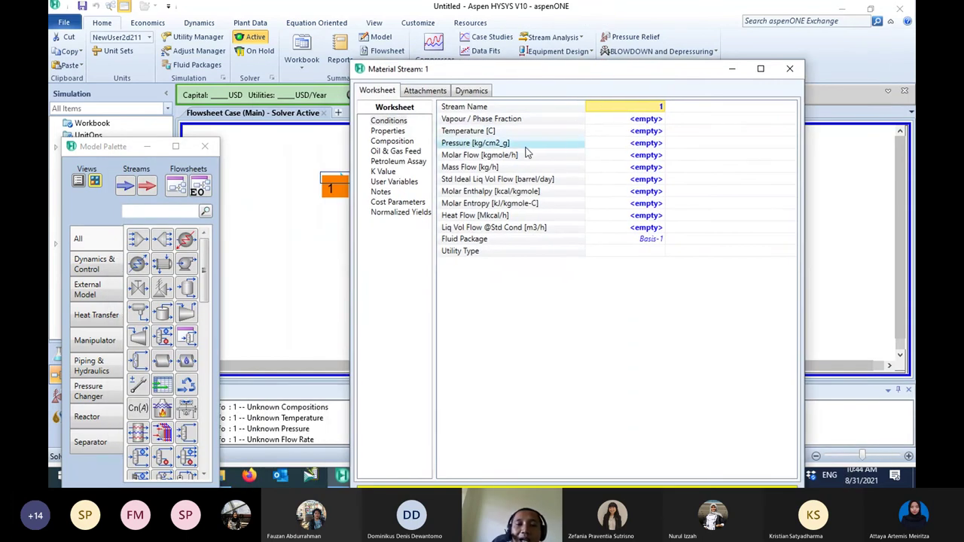
click(392, 141)
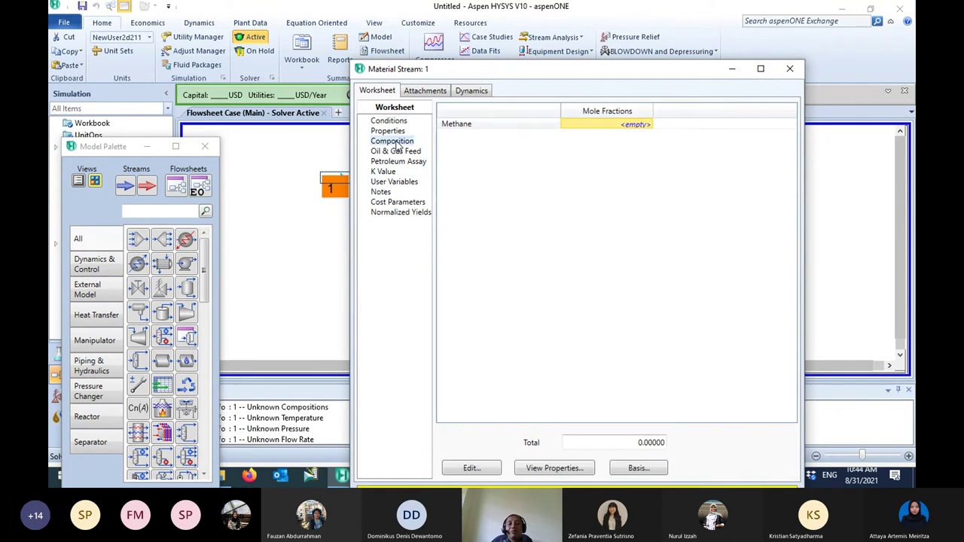
drag(497, 69, 465, 26)
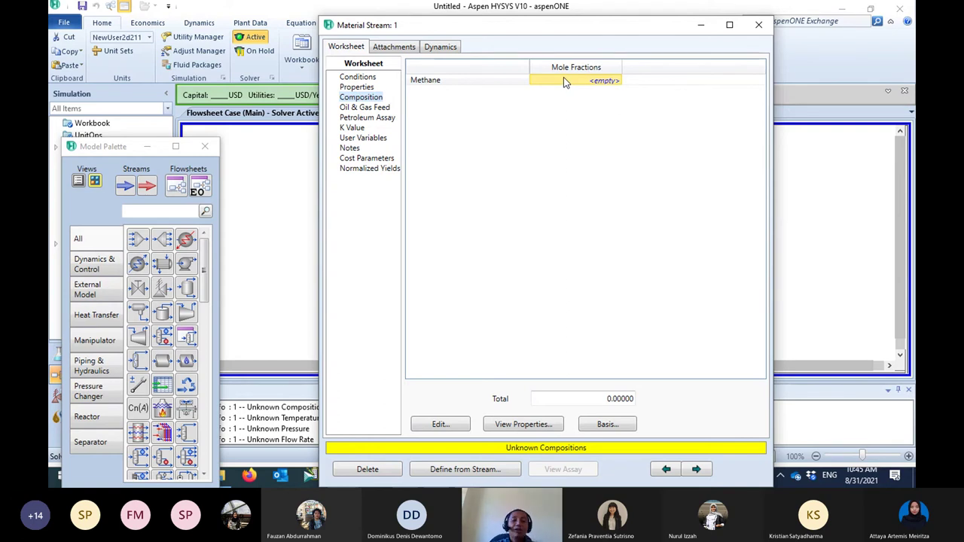
click(564, 80)
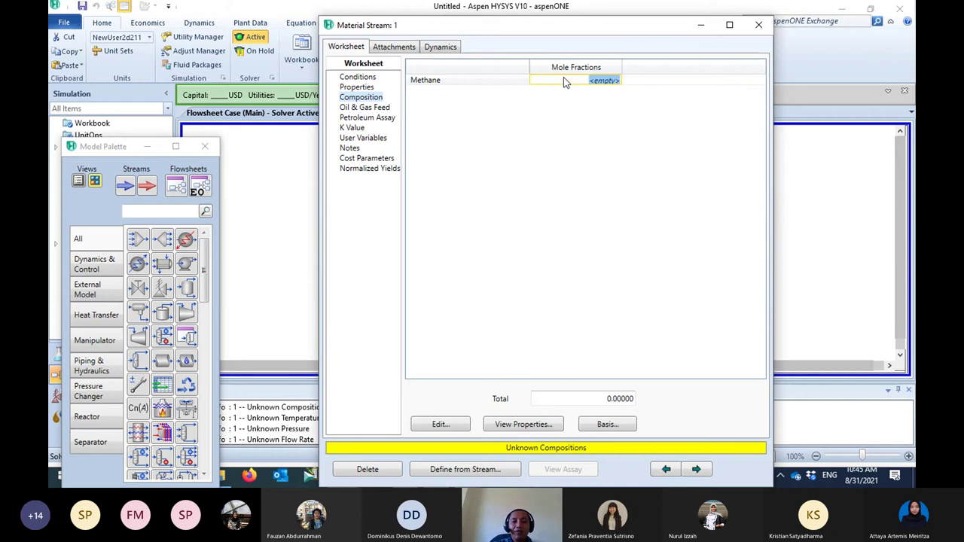
text(1)
key(Return)
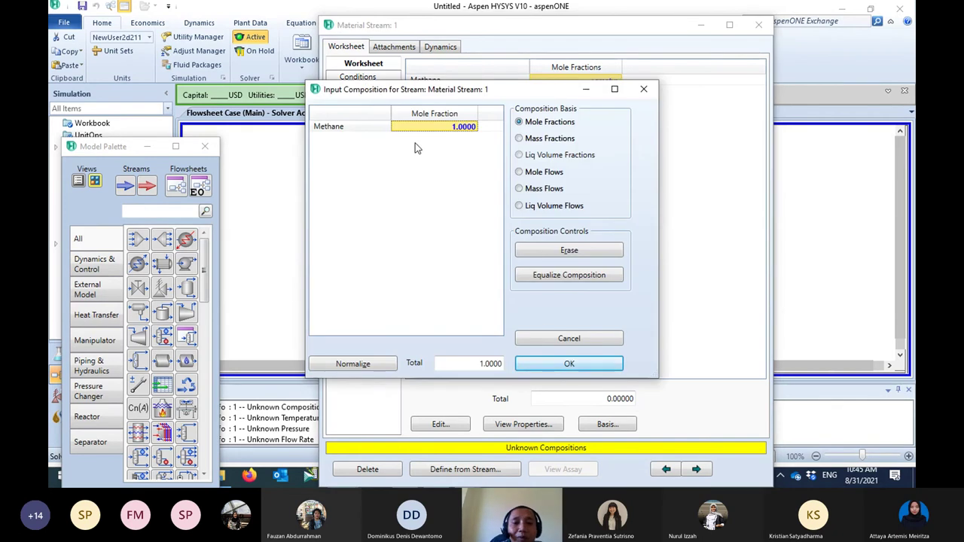
click(568, 364)
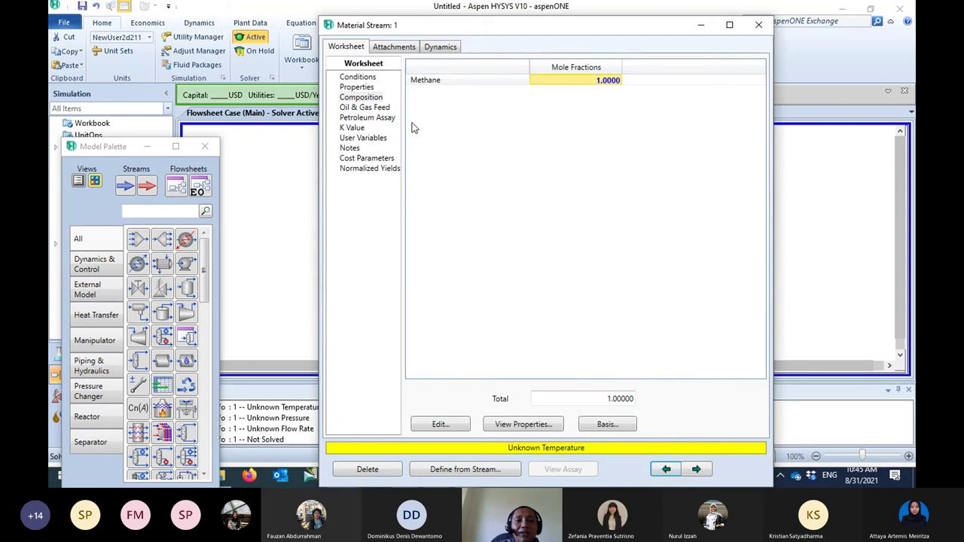
- Display the conditions of stream 1, and switch to Foxit PDF Reader to consult the Linde self-refrigeration problem for the feed data
click(366, 78)
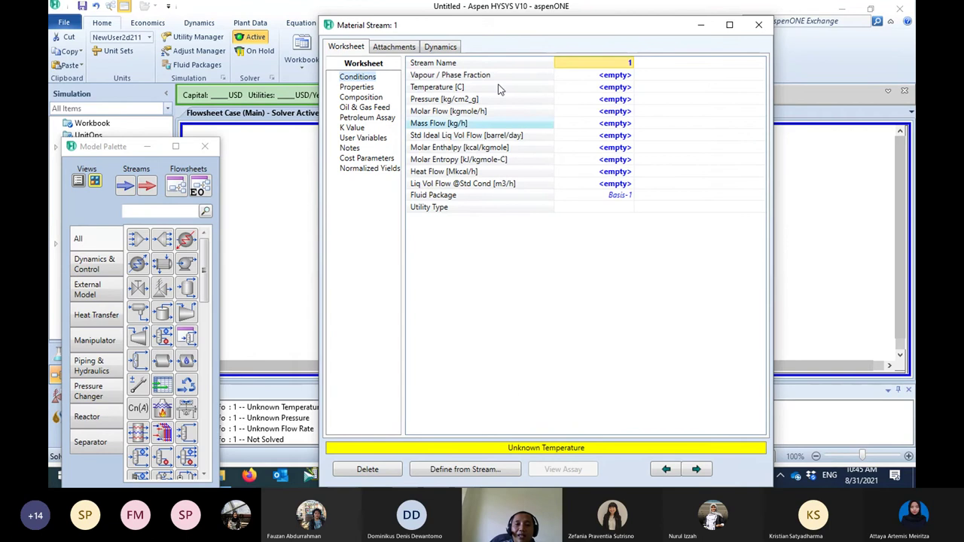
drag(509, 25, 406, 13)
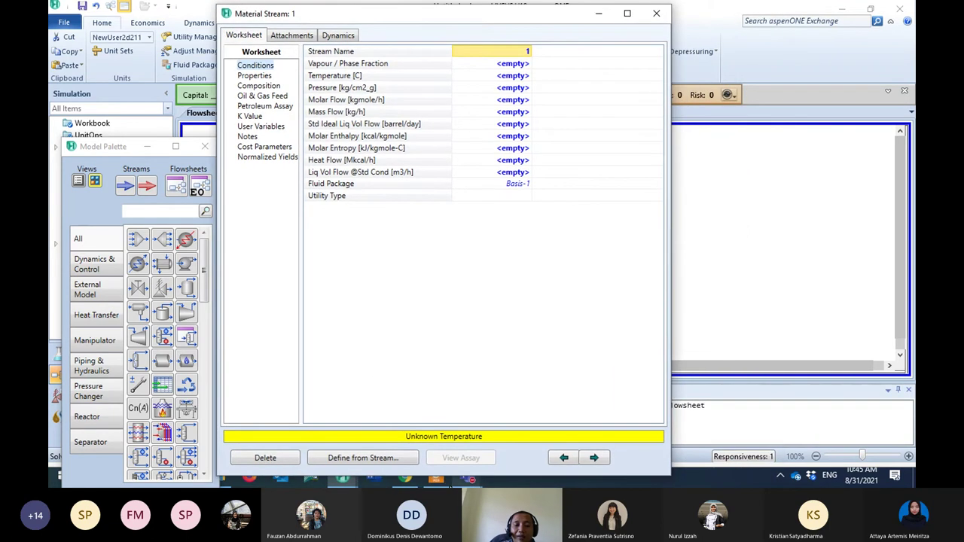
click(437, 479)
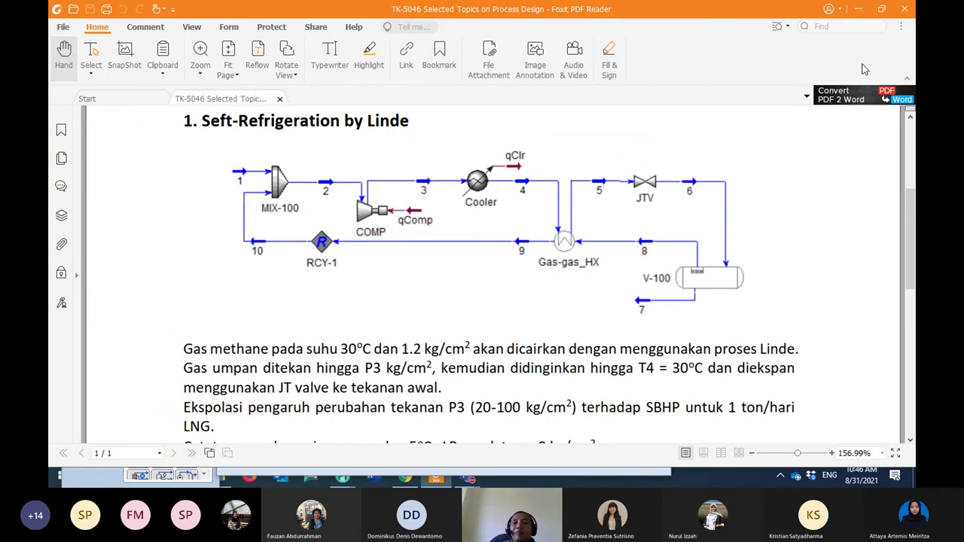
- Return to Aspen HYSYS and set the temperature of material stream 1 to 30 °C
click(858, 8)
click(502, 79)
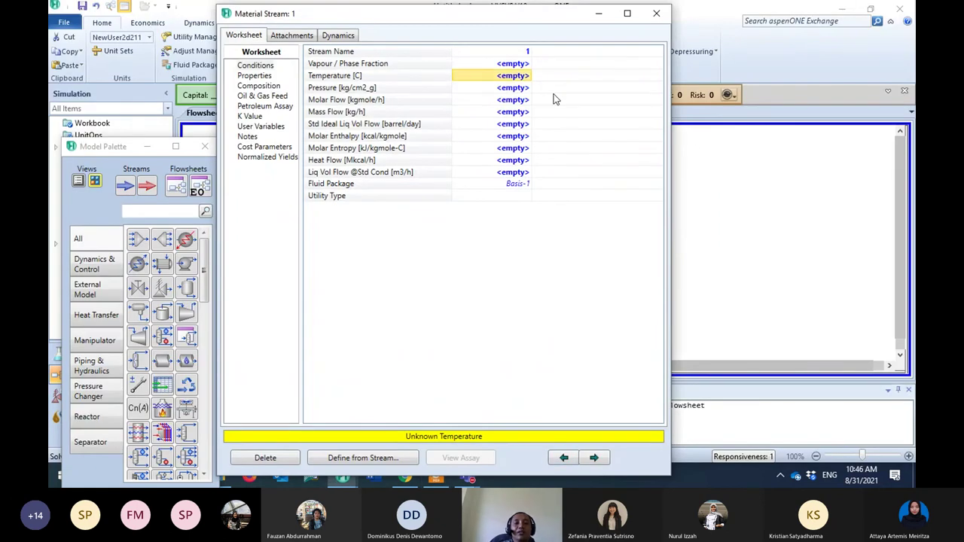
text(30)
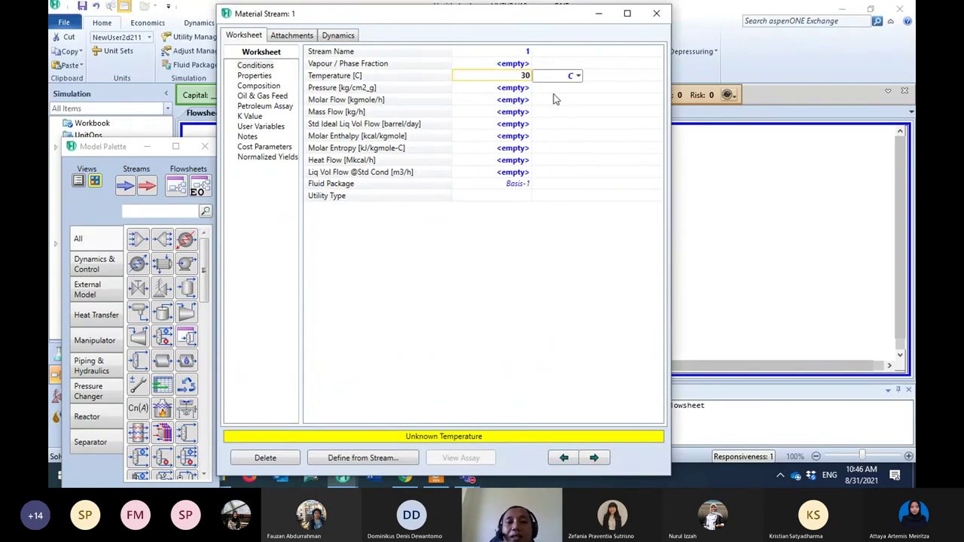
key(Return)
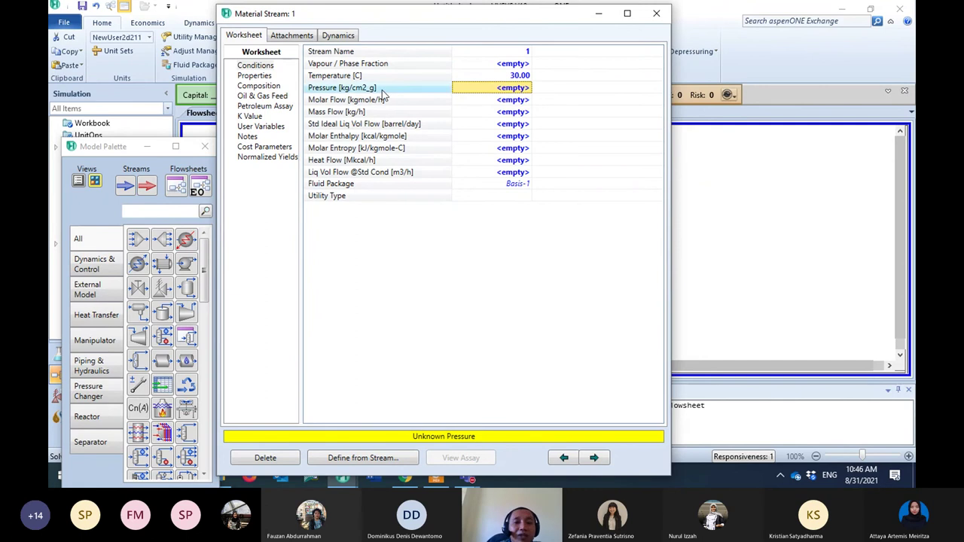
- Change the pressure display unit to kg/cm2 in unit set NewUser2d211 and accept the units of measure settings
drag(419, 19, 414, 83)
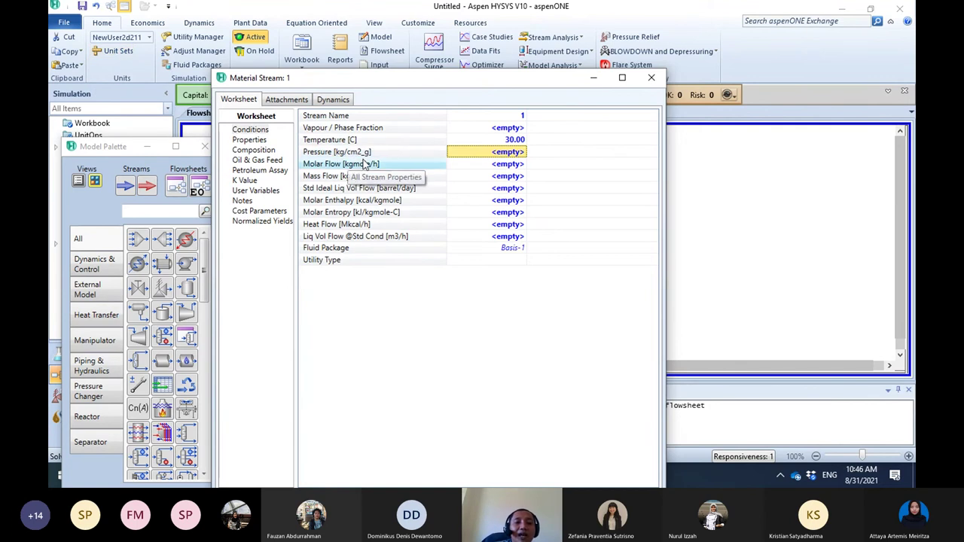
click(116, 51)
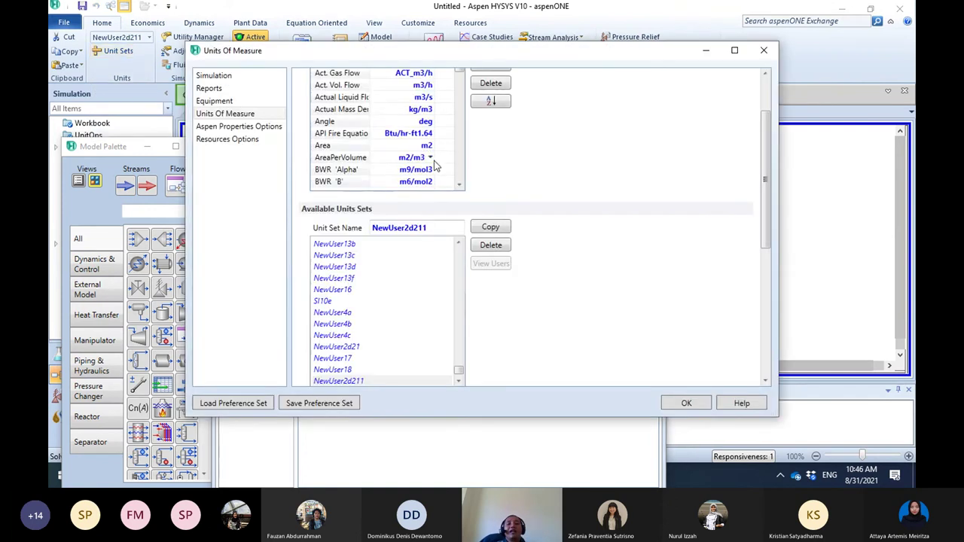
drag(766, 180, 766, 137)
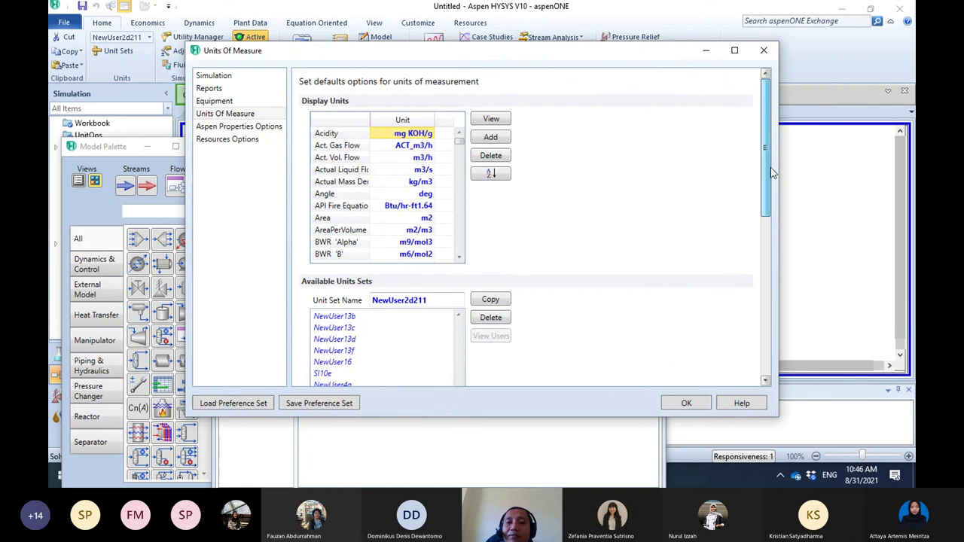
drag(459, 145, 458, 216)
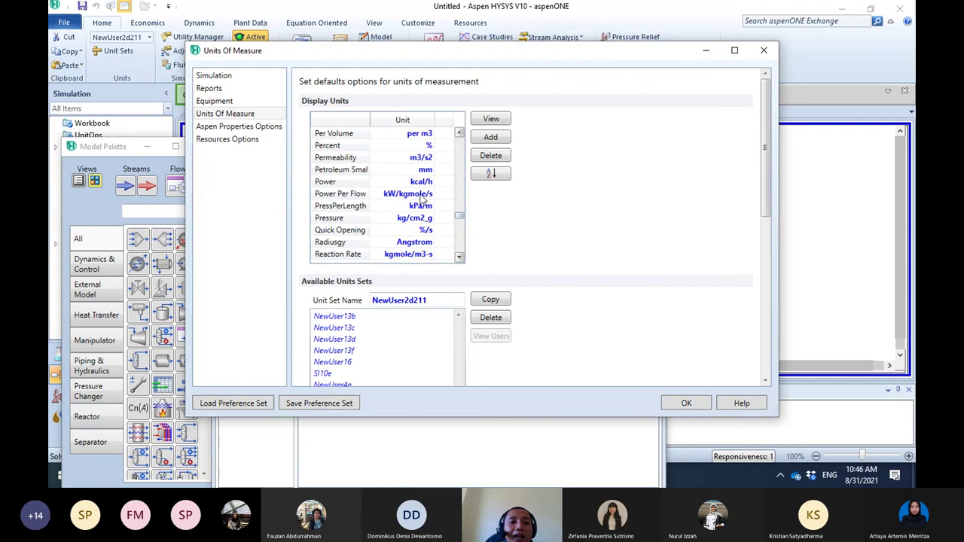
click(371, 218)
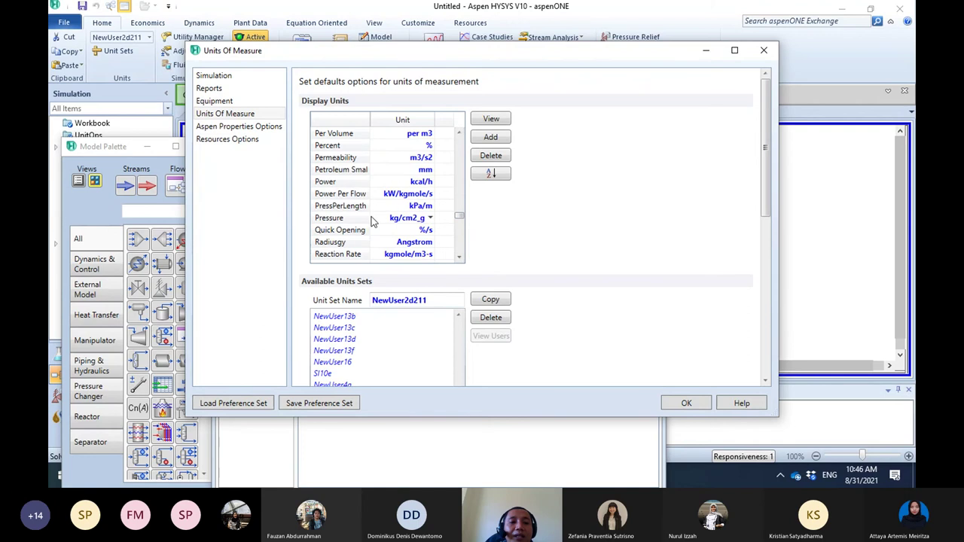
click(431, 219)
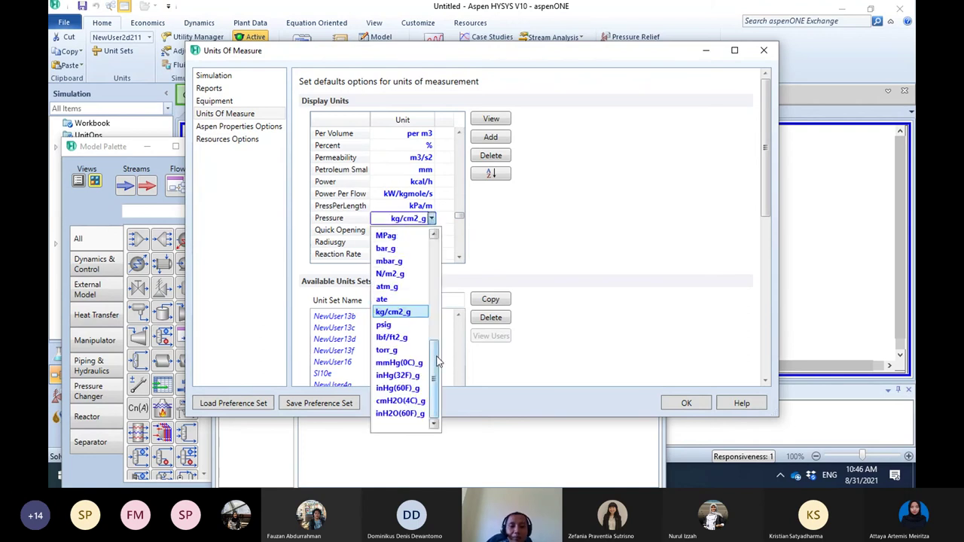
drag(439, 362, 434, 286)
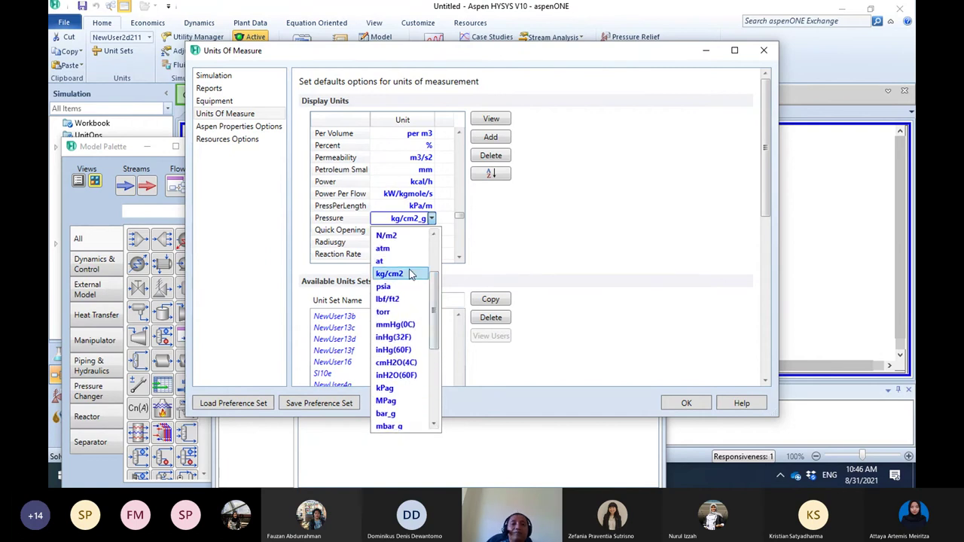
click(410, 274)
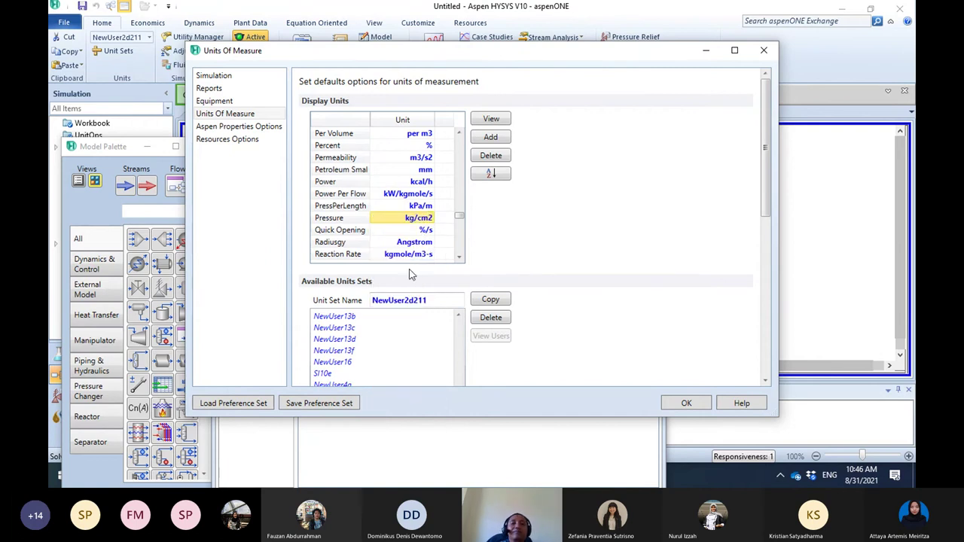
click(684, 404)
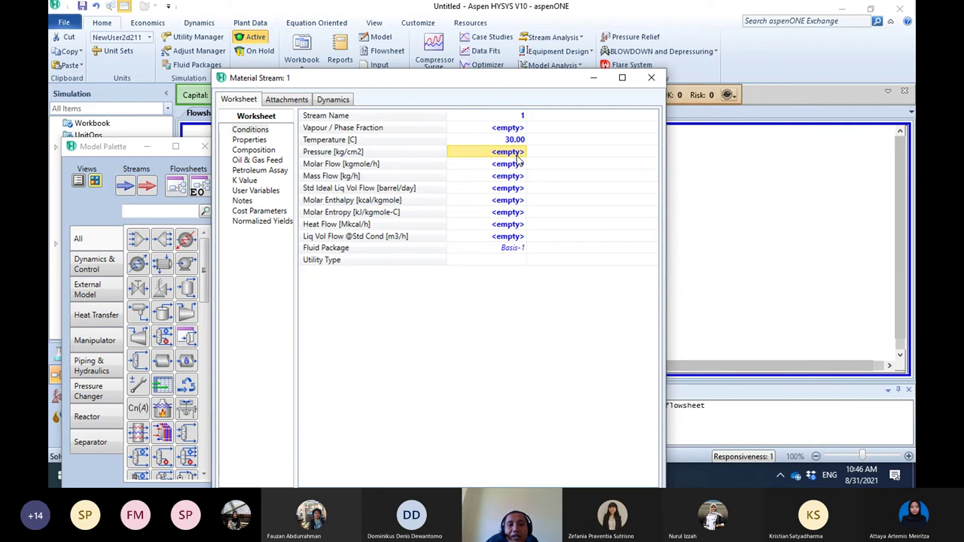
- Set the pressure of material stream 1 to 1.2 kg/cm2
text(1.2)
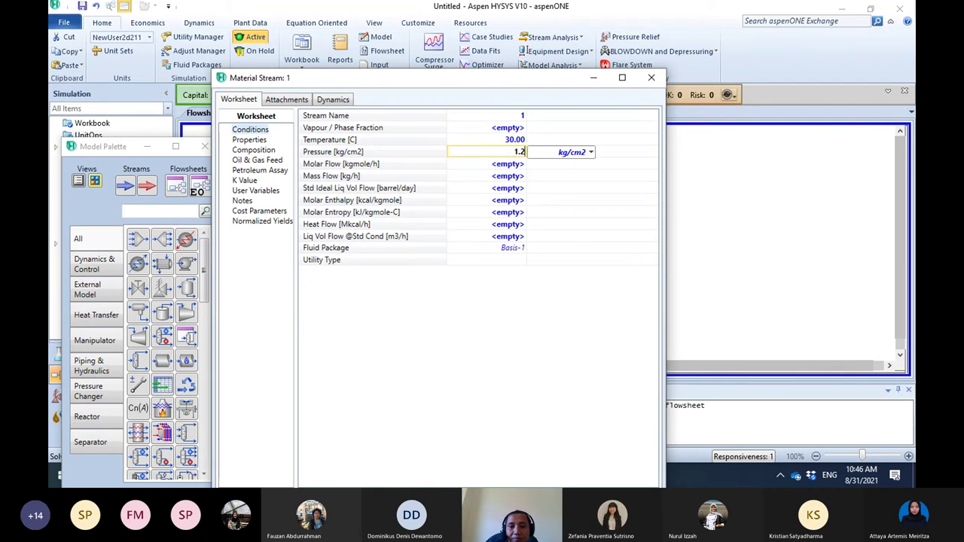
key(Return)
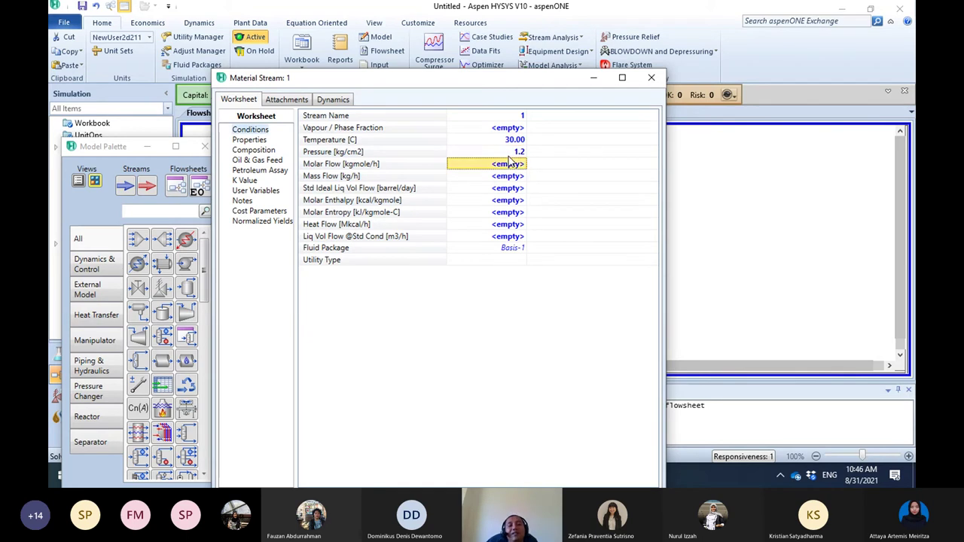
mouse_move(509, 160)
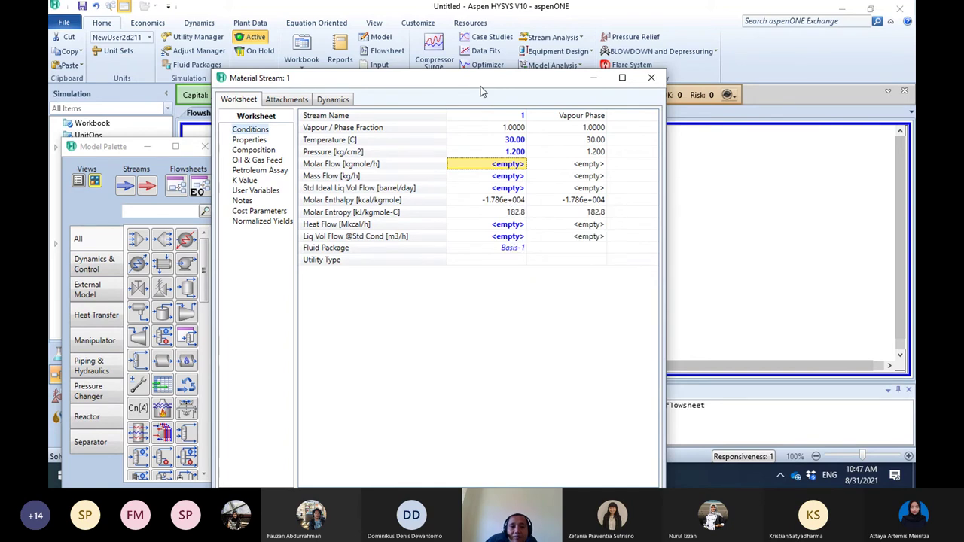
- Set the mass flow of material stream 1 to 1000 kg/h and close the stream window
drag(480, 86, 480, 45)
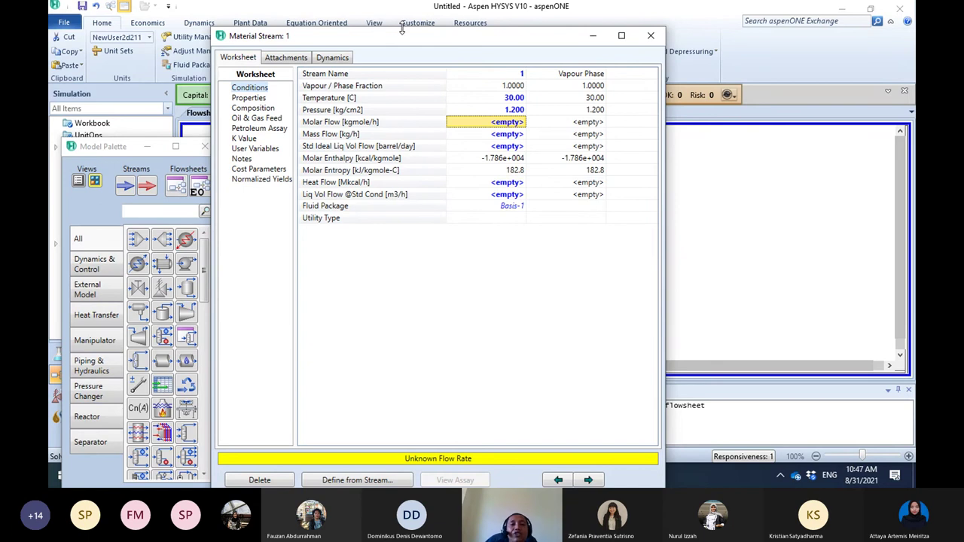
click(473, 137)
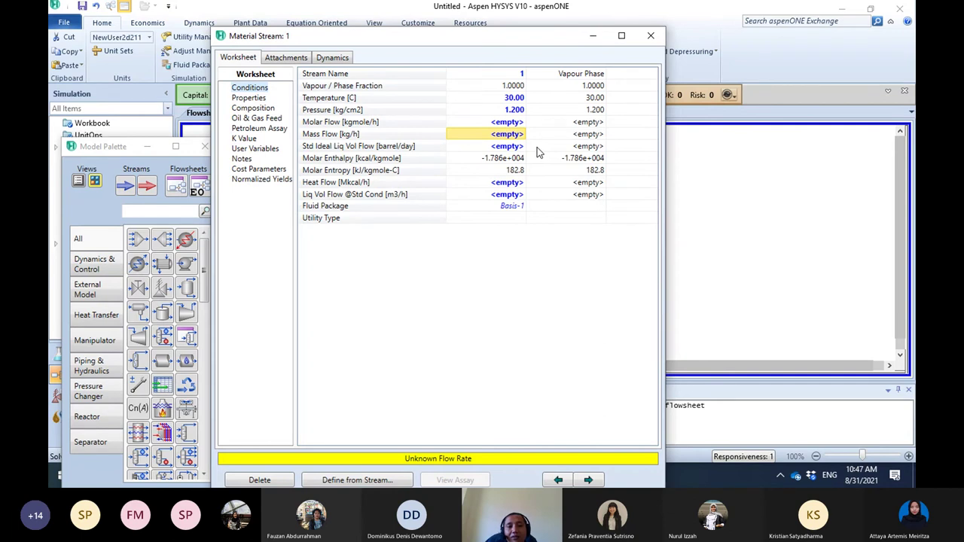
text(100)
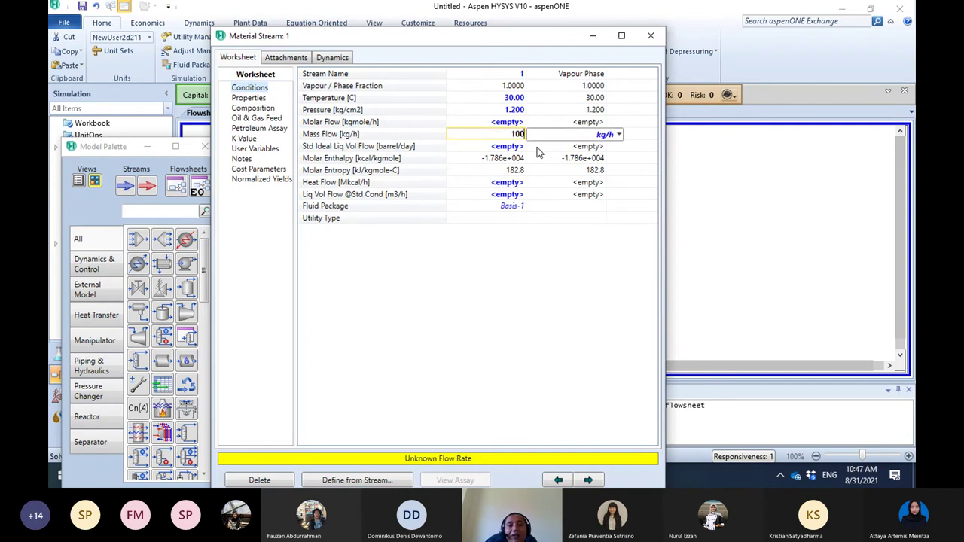
text(0)
key(Return)
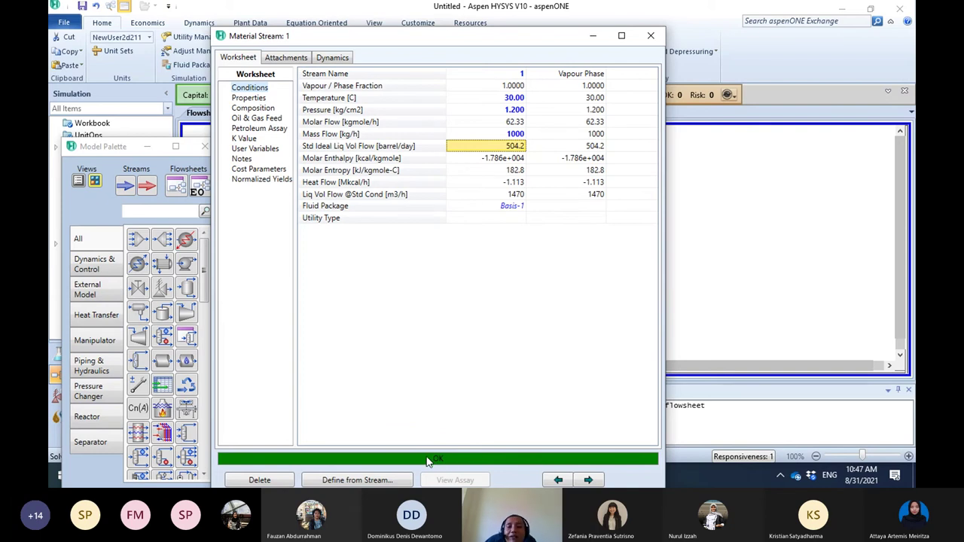
click(650, 38)
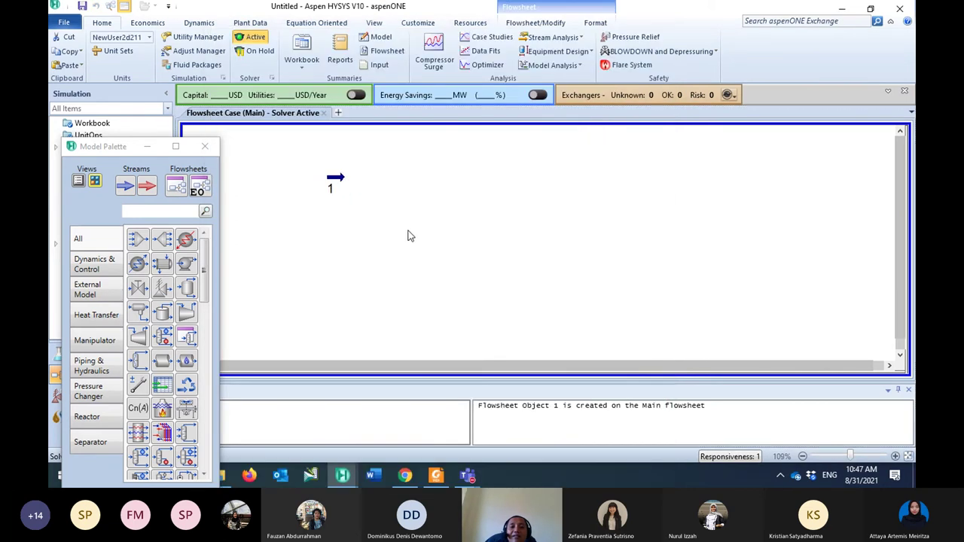
- Consult the Linde process diagram in Foxit PDF Reader, return to Aspen HYSYS and place a mixer just after stream 1 on the flowsheet
mouse_move(334, 187)
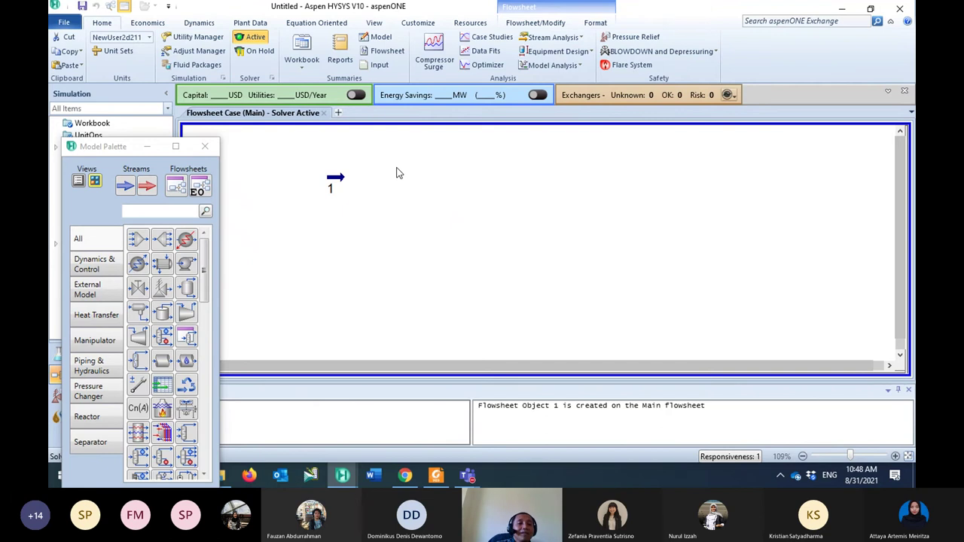
mouse_move(339, 195)
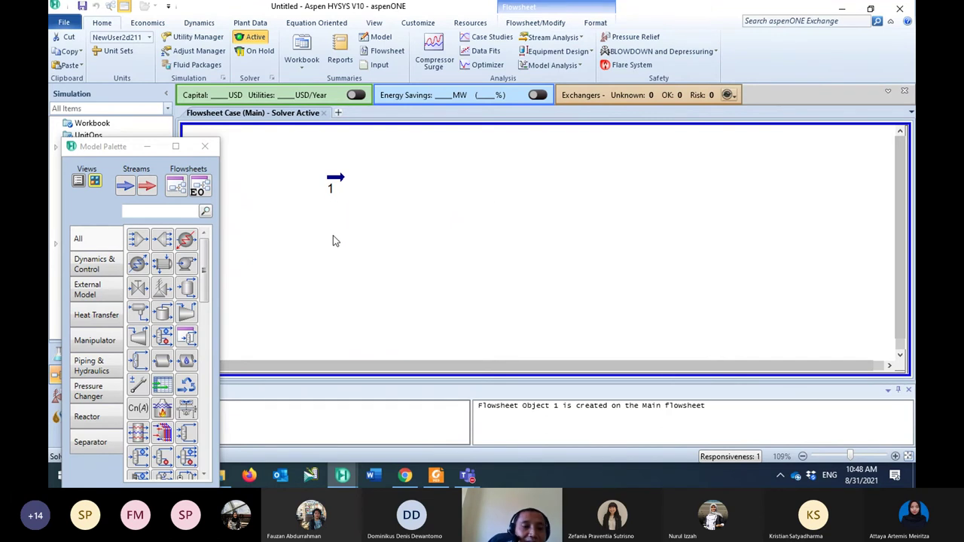
click(435, 475)
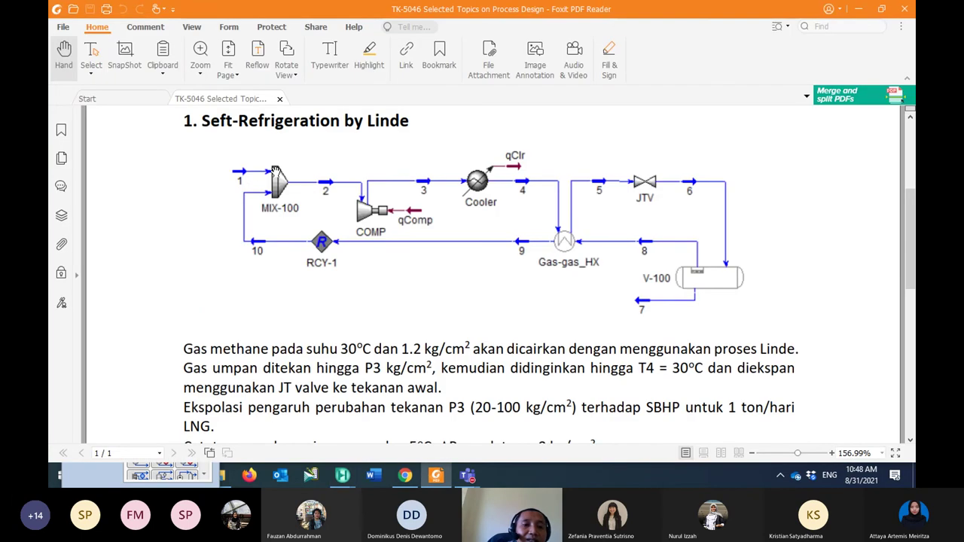
click(429, 473)
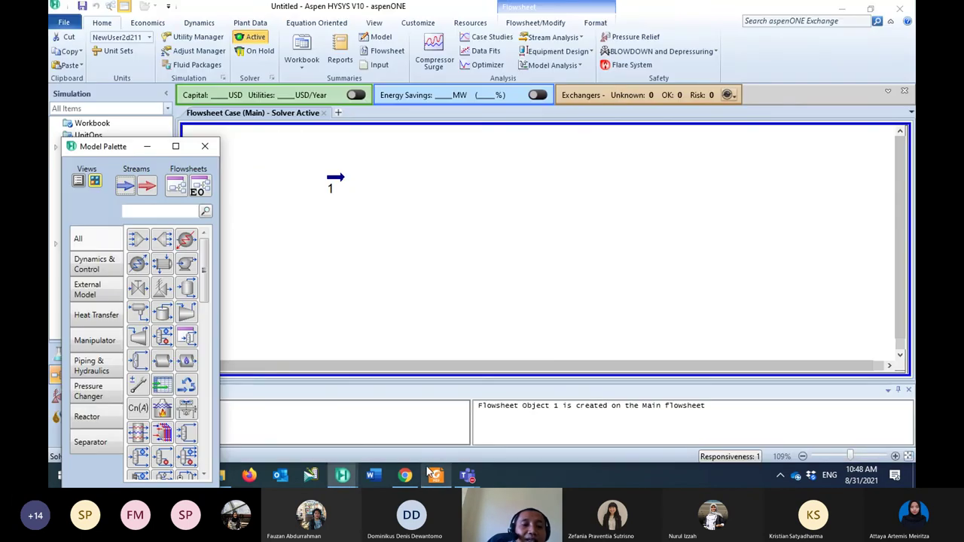
click(138, 239)
click(360, 222)
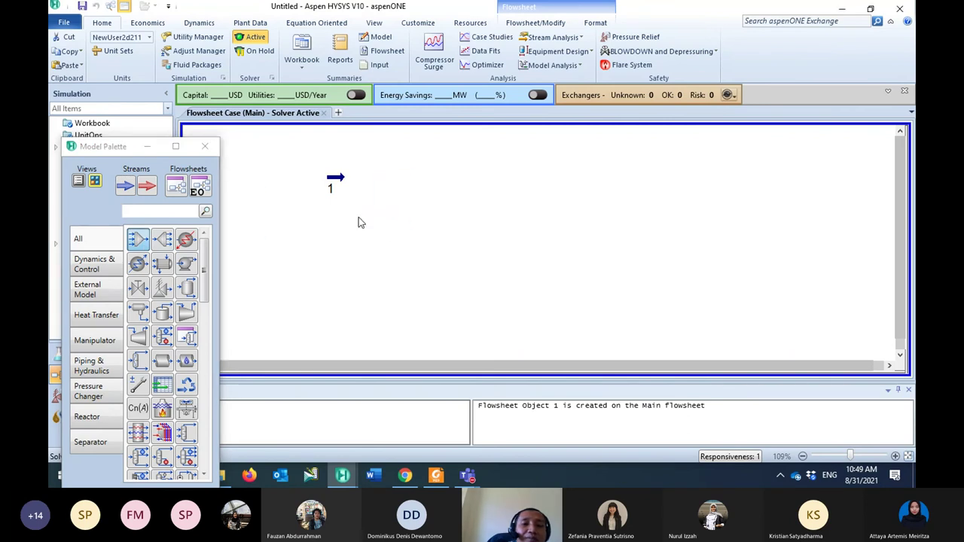
click(399, 257)
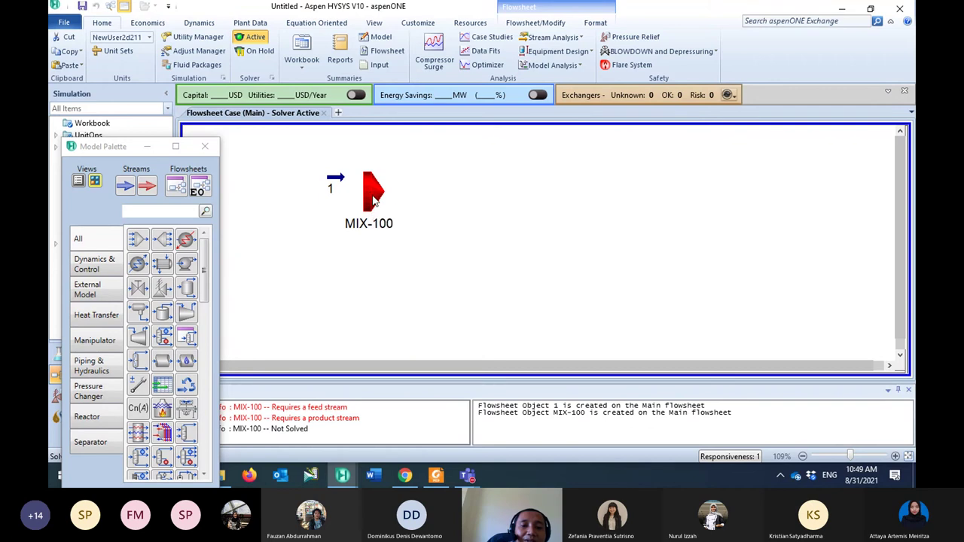
- Open mixer MIX-100, move its window into full view and assign stream 1 as its inlet
click(385, 224)
double_click(386, 224)
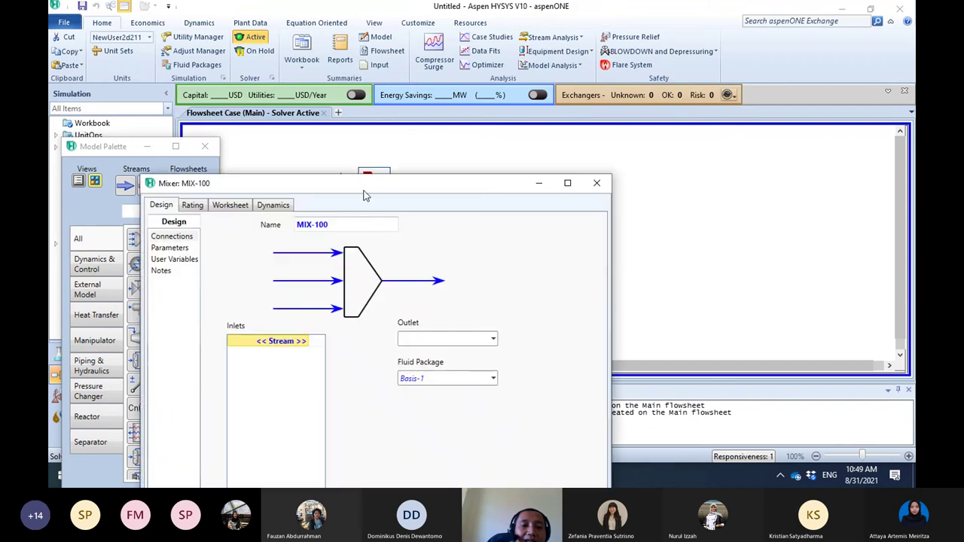
drag(365, 192, 387, 90)
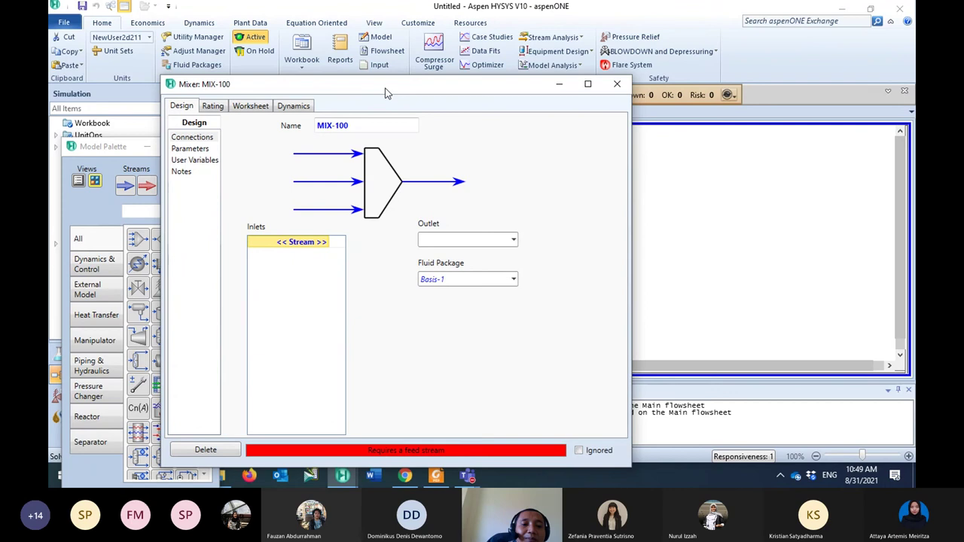
click(329, 242)
click(314, 258)
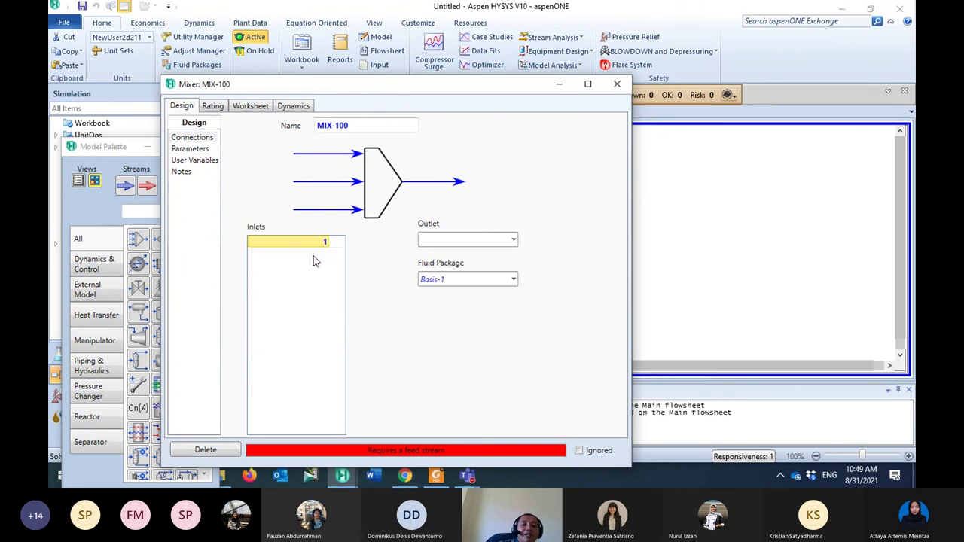
- Name the outlet stream of mixer MIX-100 as 2 and close the mixer window
click(459, 239)
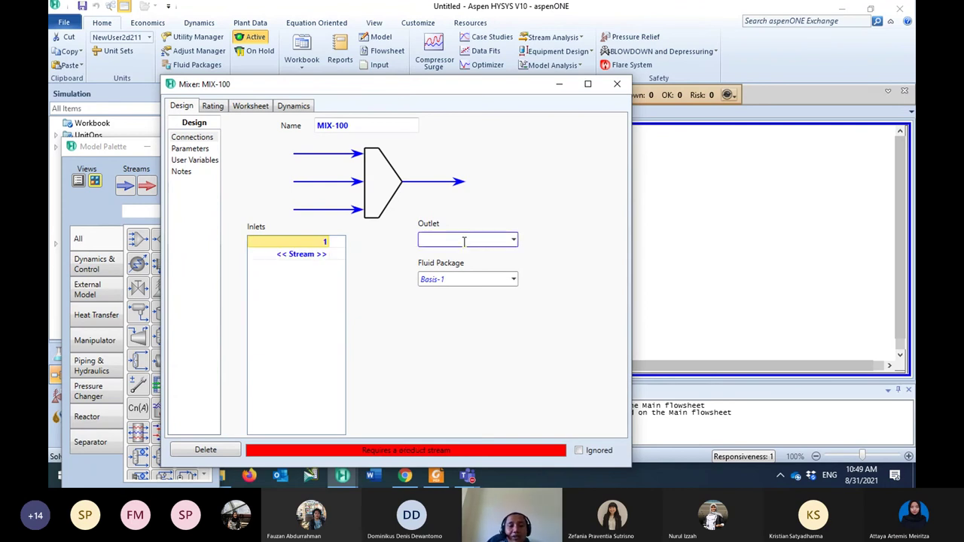
text(2)
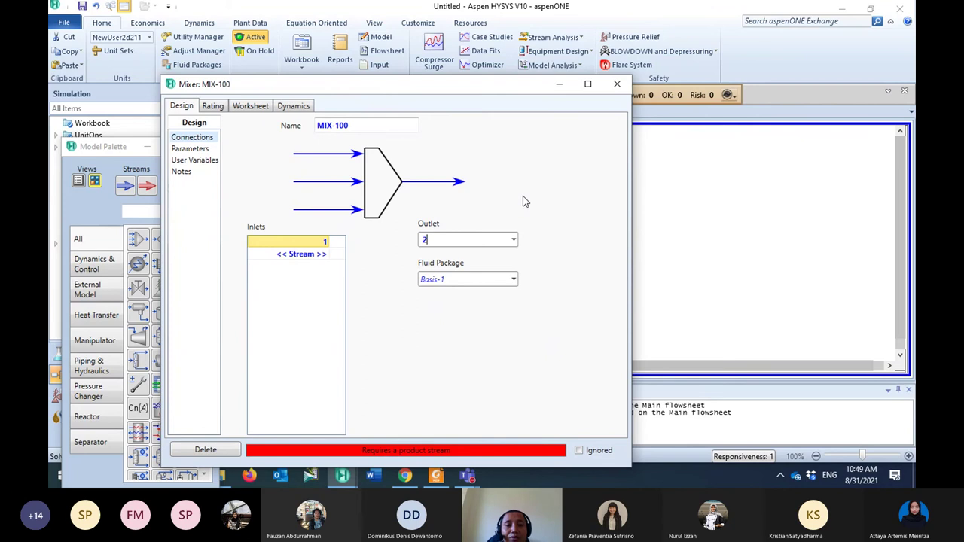
key(Return)
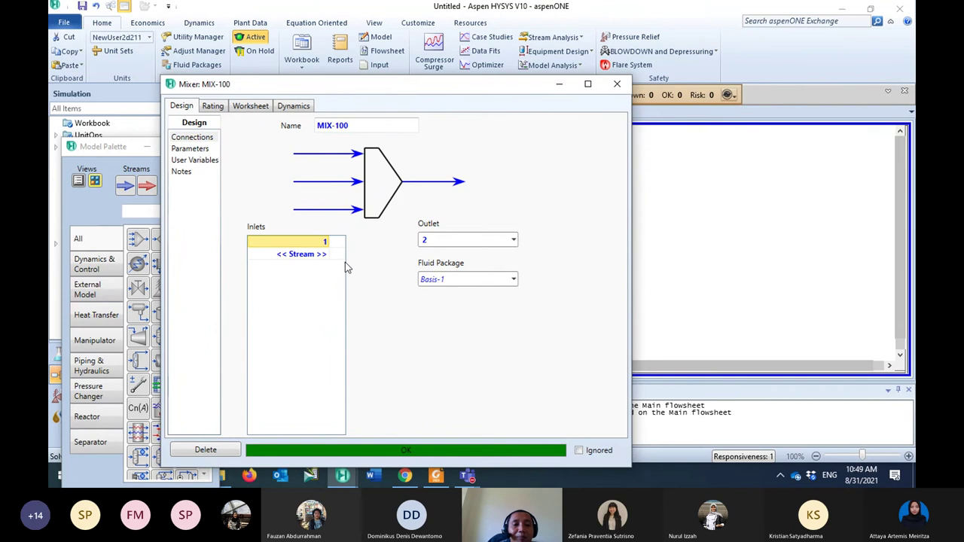
click(422, 240)
text(2)
key(Return)
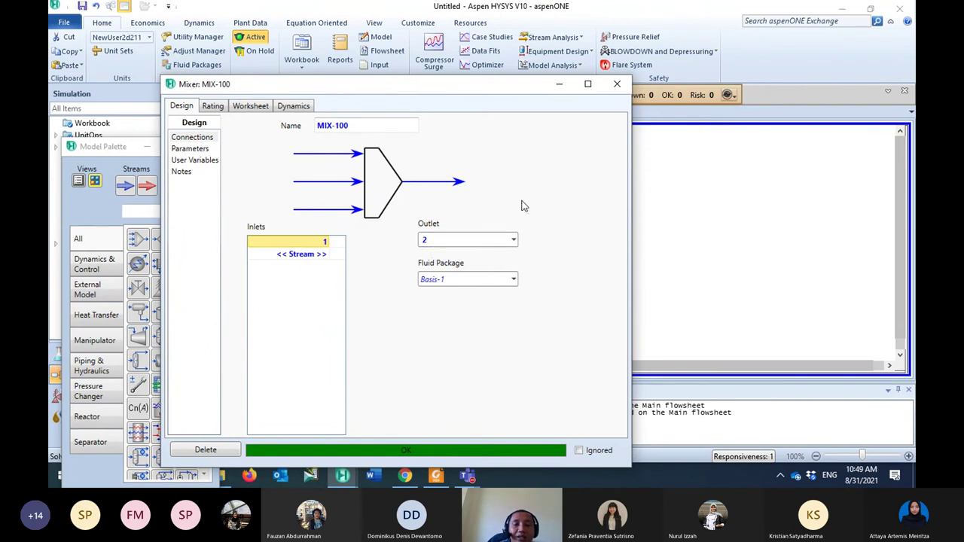
click(617, 84)
mouse_move(439, 203)
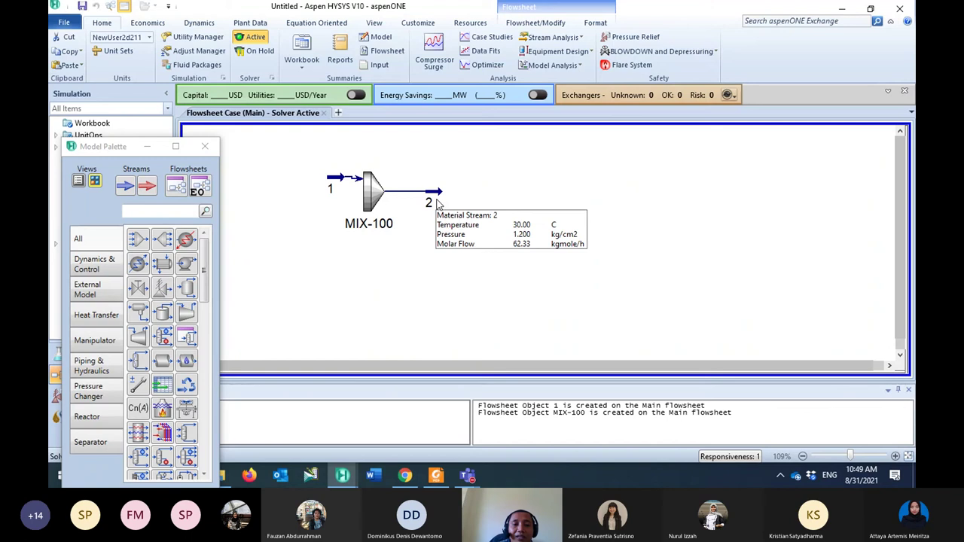
mouse_move(332, 186)
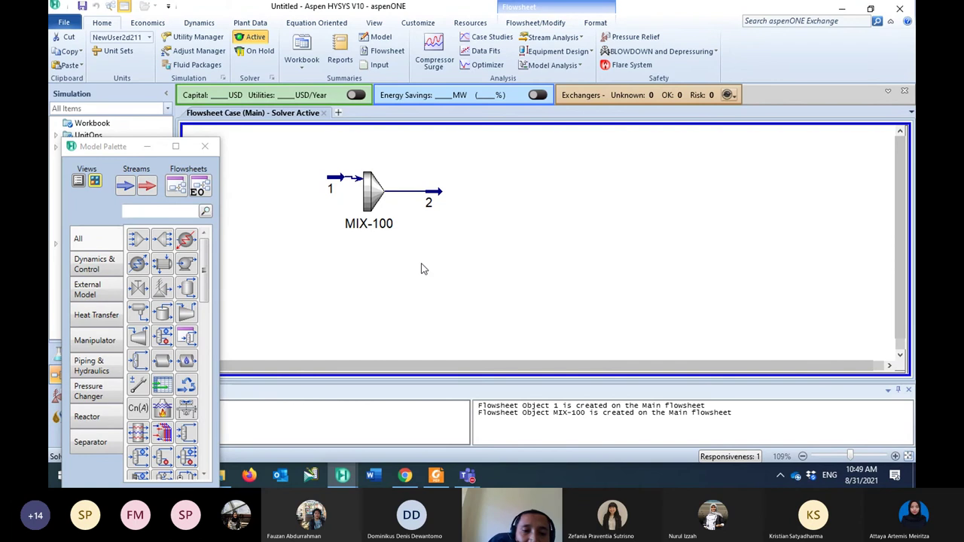
- Shift stream 1 slightly away from mixer MIX-100 and place a compressor just after stream 2 on the flowsheet
click(332, 185)
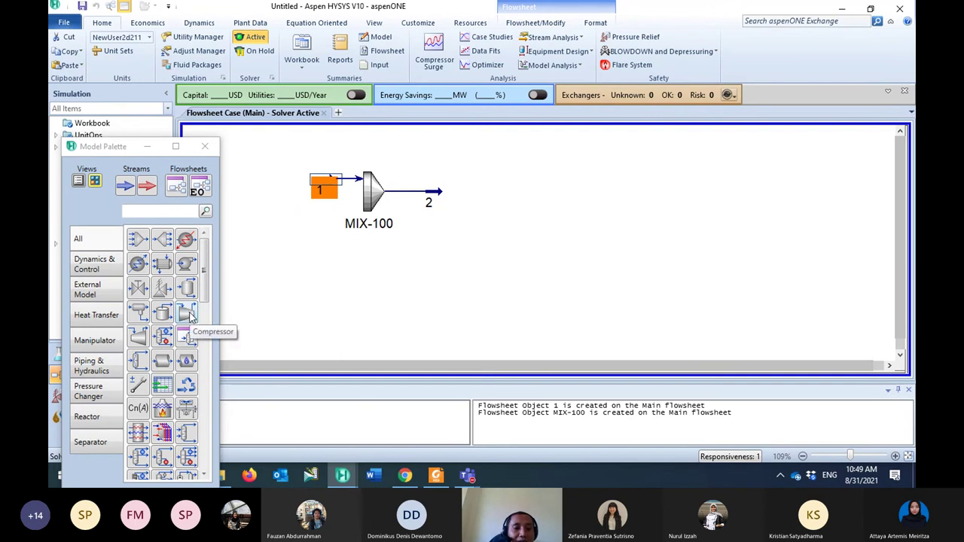
click(436, 475)
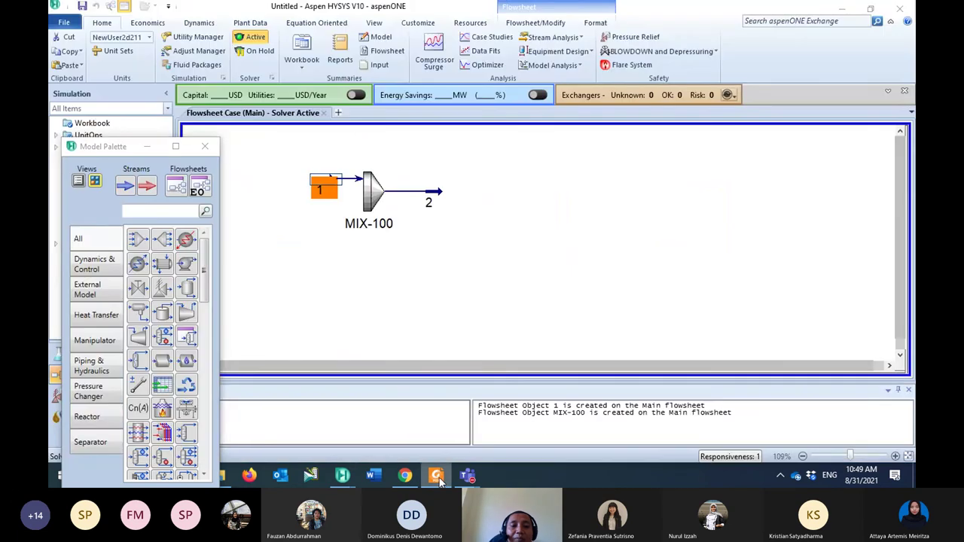
click(438, 476)
click(186, 312)
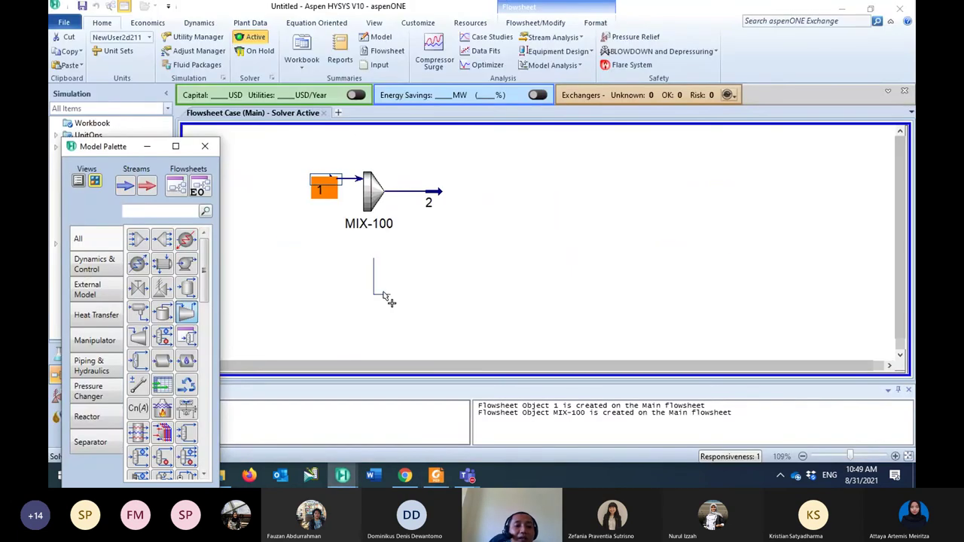
right_click(448, 258)
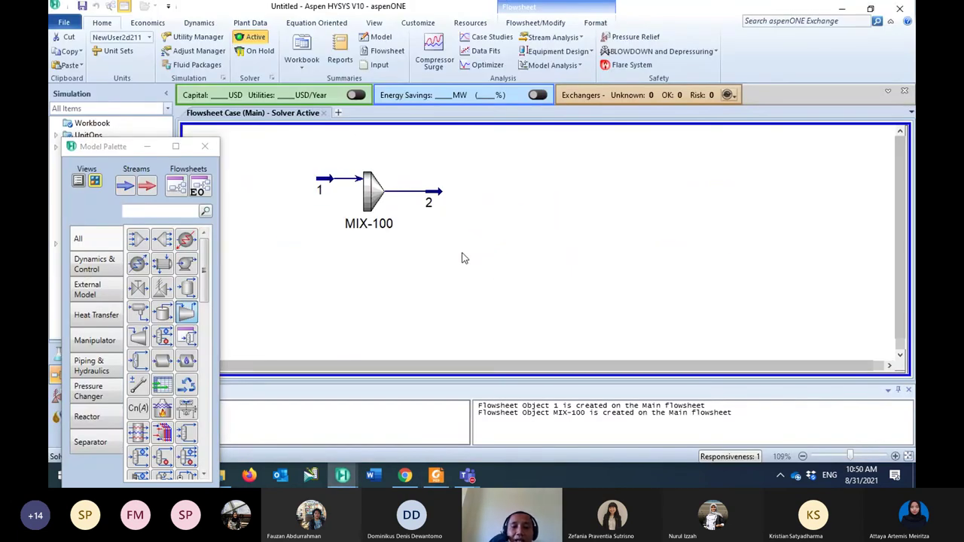
click(493, 280)
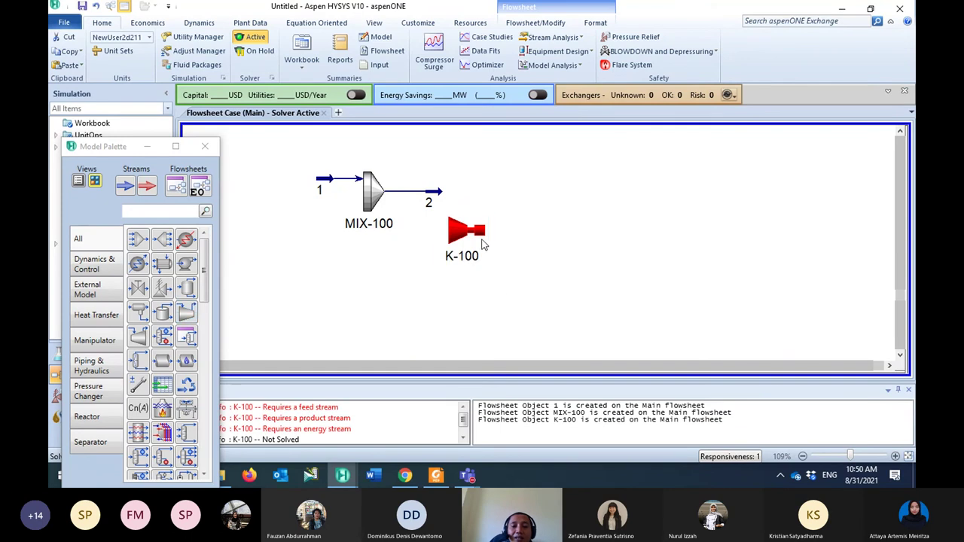
- Open compressor K-100 and assign stream 2 as its inlet
double_click(483, 245)
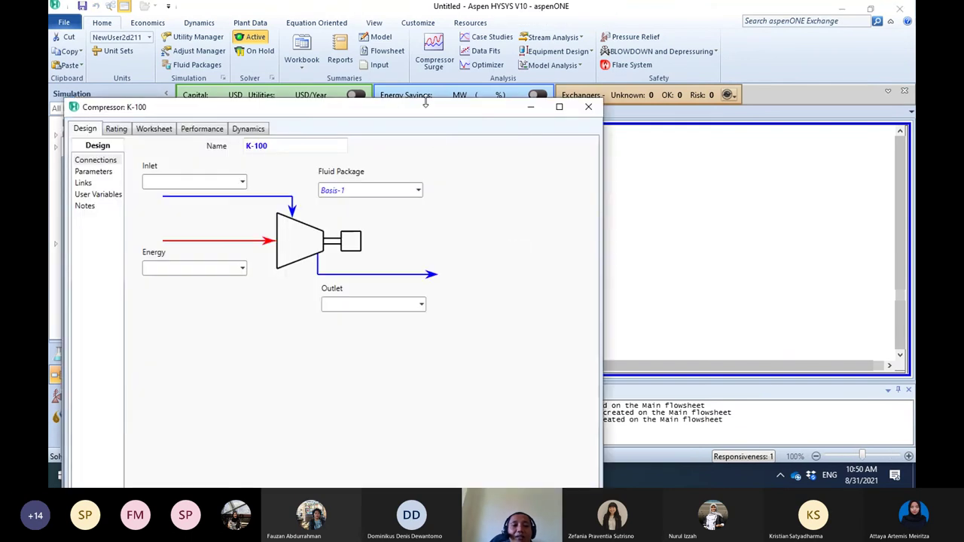
drag(426, 102, 637, 93)
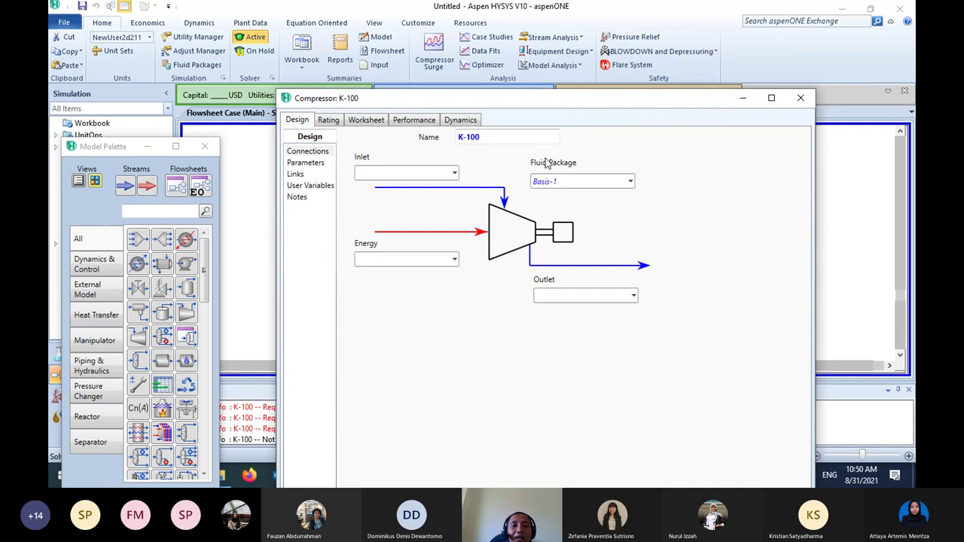
click(455, 174)
click(445, 198)
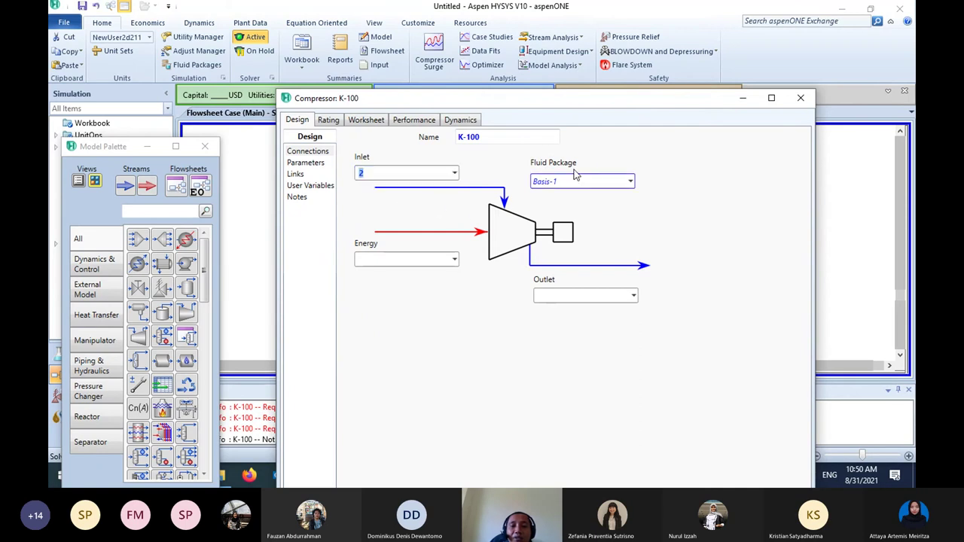
- Name compressor K-100's outlet stream 3 and its energy stream Q-K100, and close the compressor window
click(565, 295)
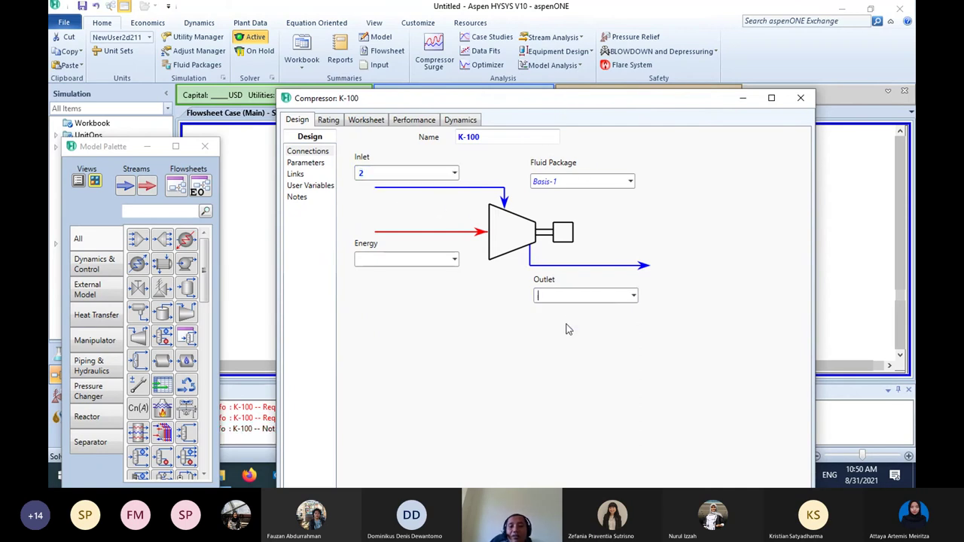
text(3)
key(Return)
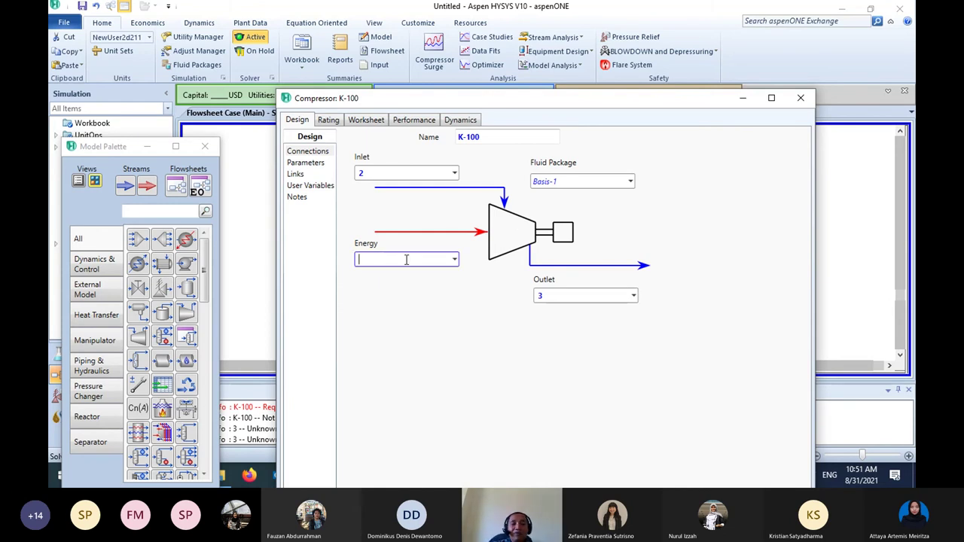
text(Q)
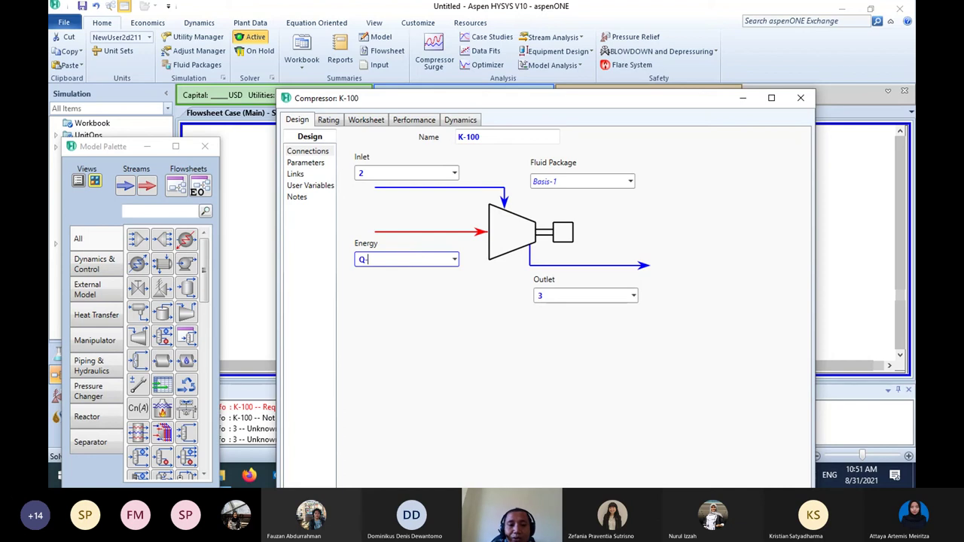
text(-K100)
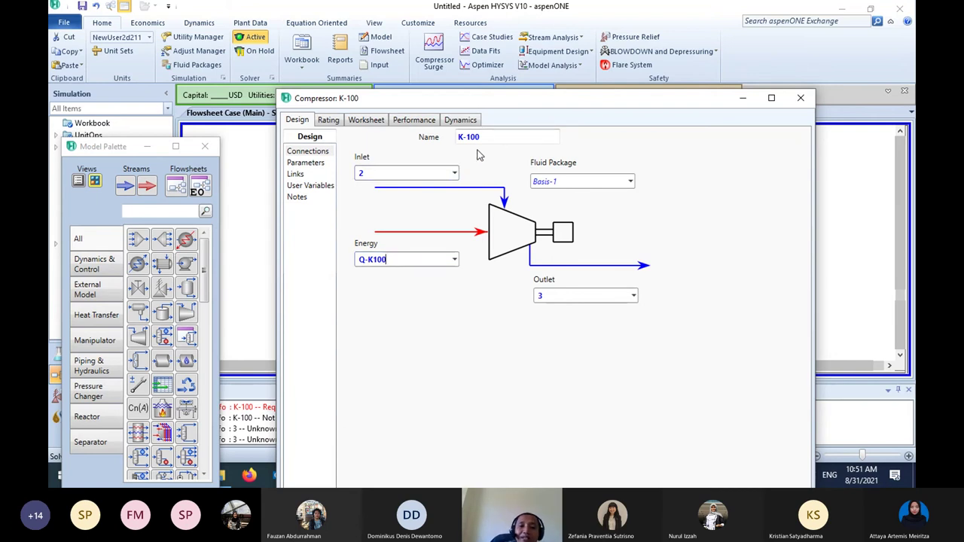
drag(497, 99, 398, 40)
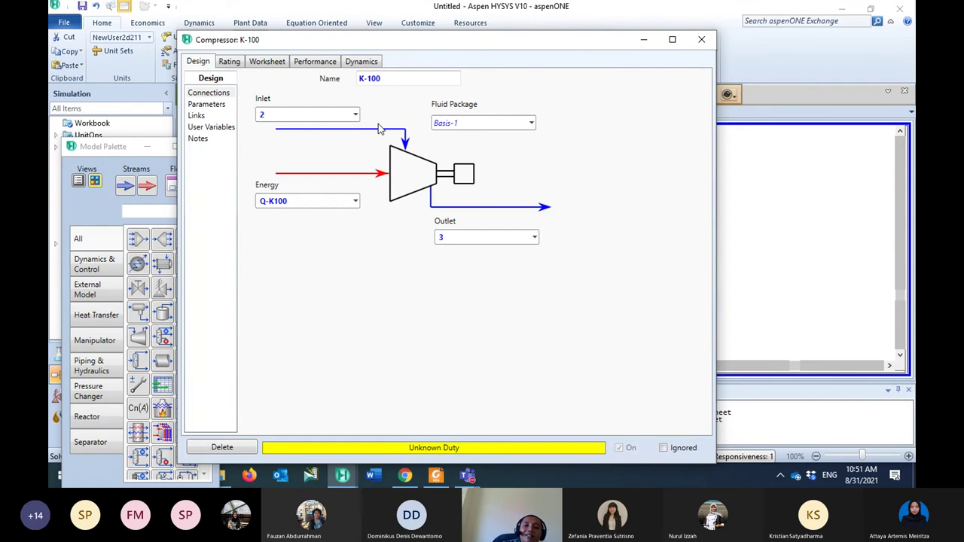
click(700, 40)
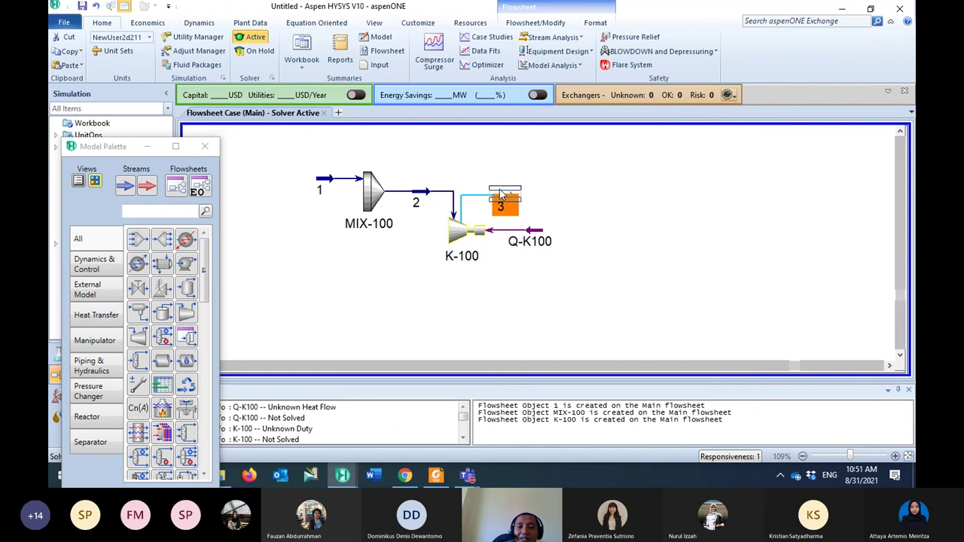
- Check the conditions of stream 2 and set the pressure of compressor outlet stream 3 to 80 kg/cm2
mouse_move(509, 197)
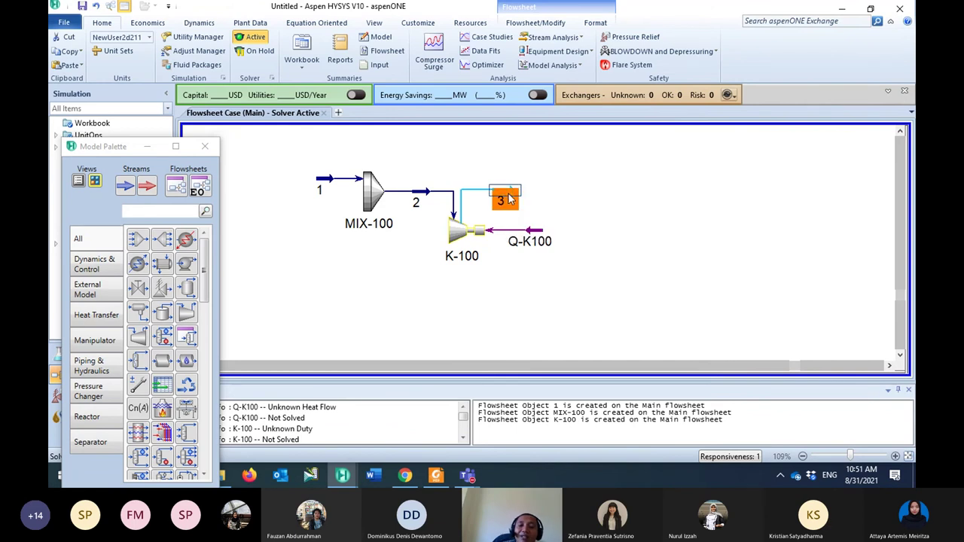
double_click(509, 197)
drag(400, 143, 506, 240)
click(548, 196)
double_click(422, 198)
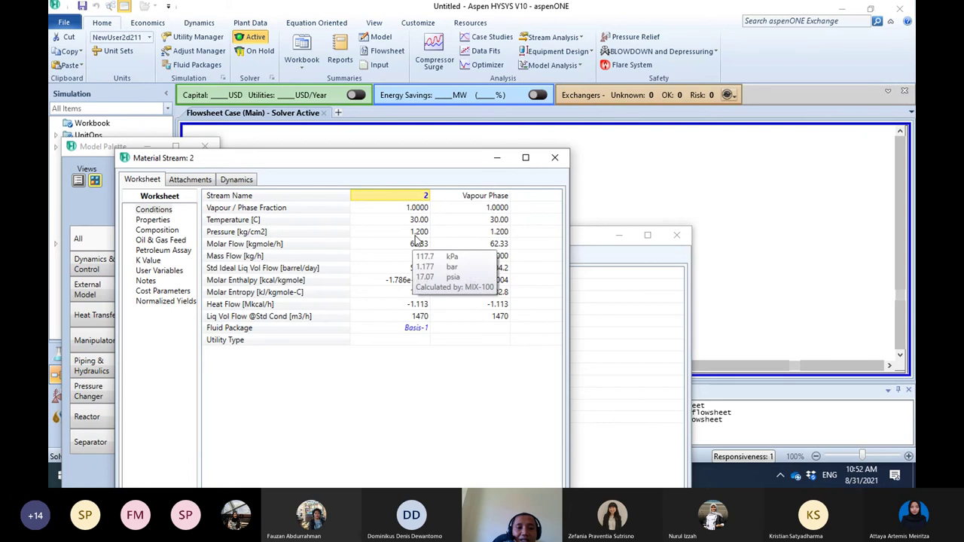
click(554, 158)
drag(529, 237, 517, 170)
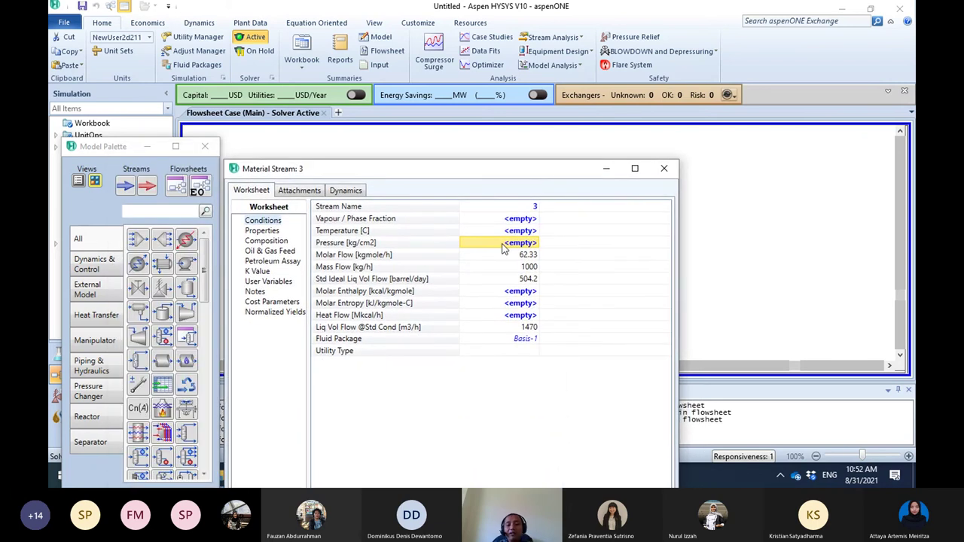
text(80)
key(Return)
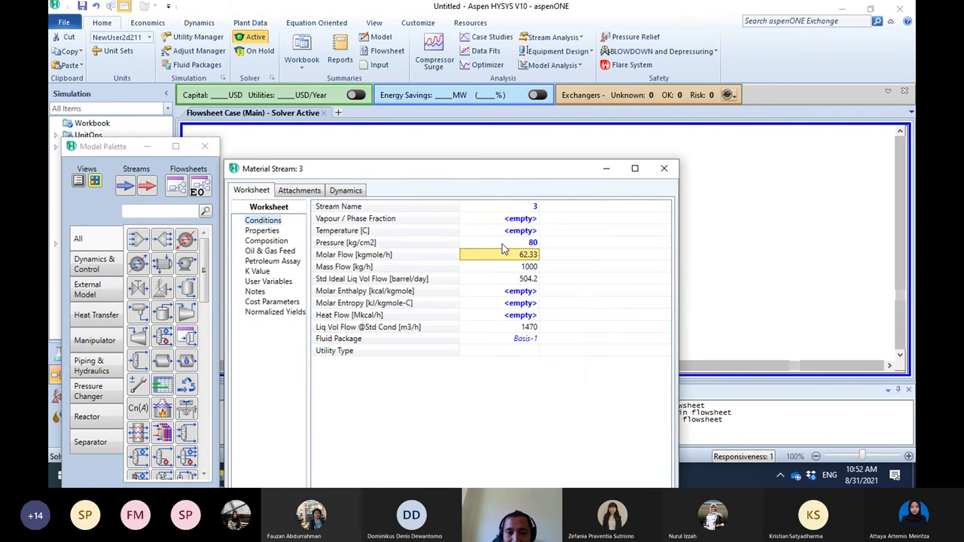
click(664, 170)
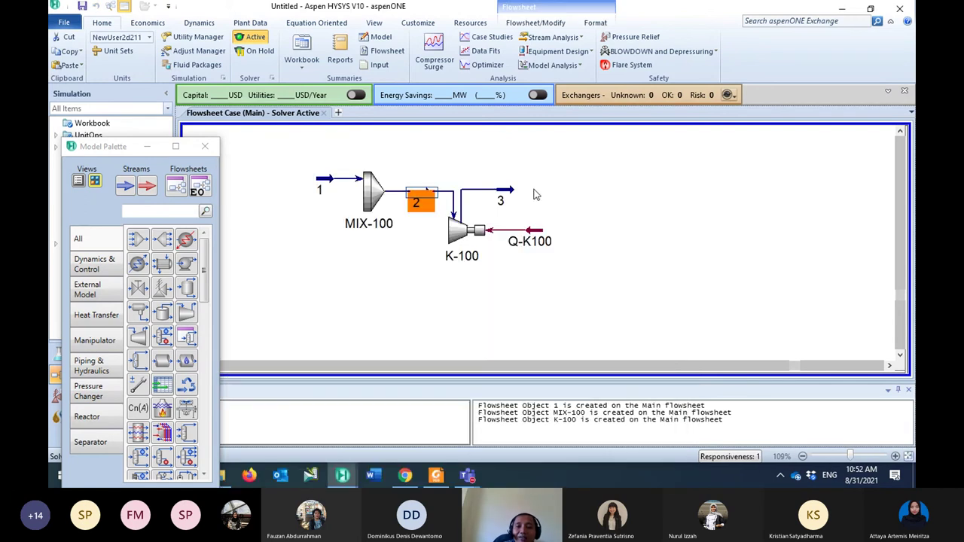
- Review the efficiency, duty and pressure parameters of compressor K-100 and close its window
mouse_move(508, 196)
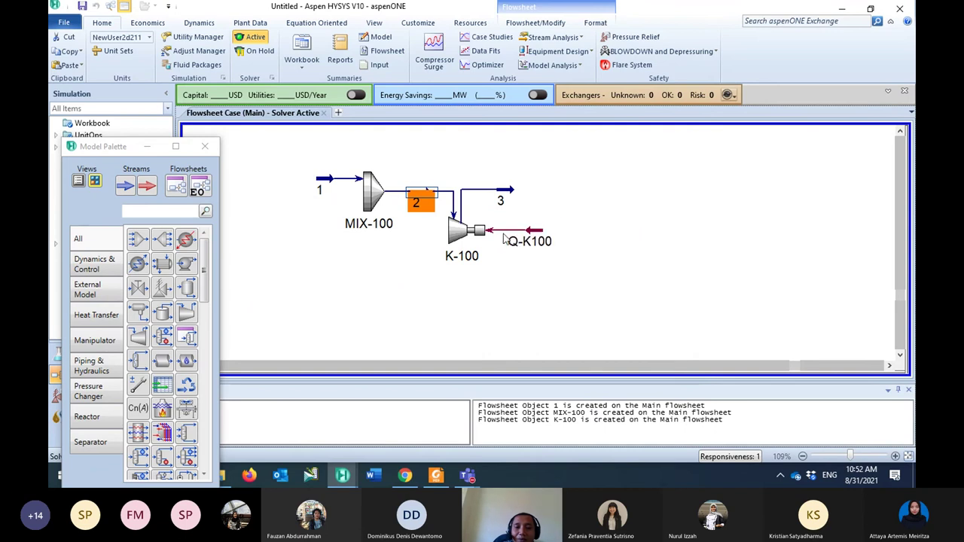
mouse_move(531, 238)
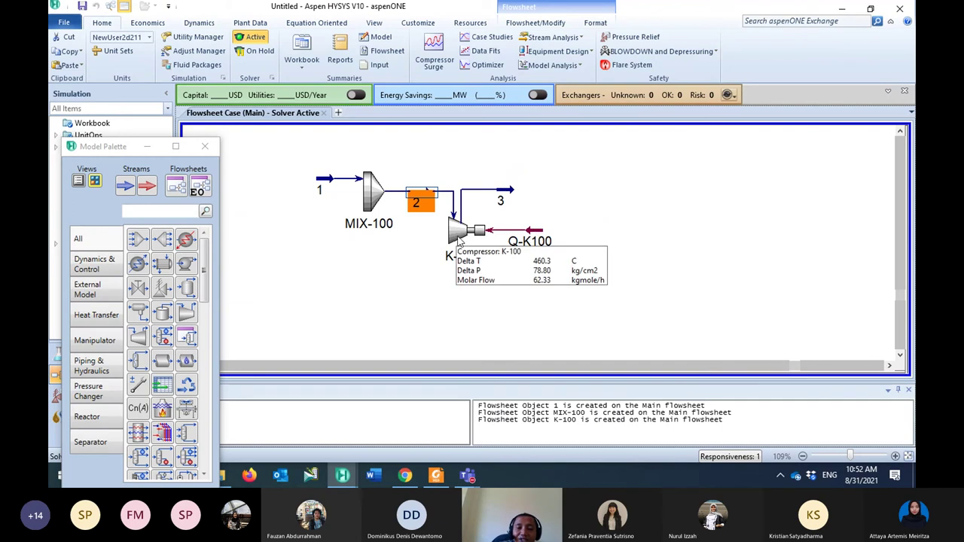
double_click(458, 239)
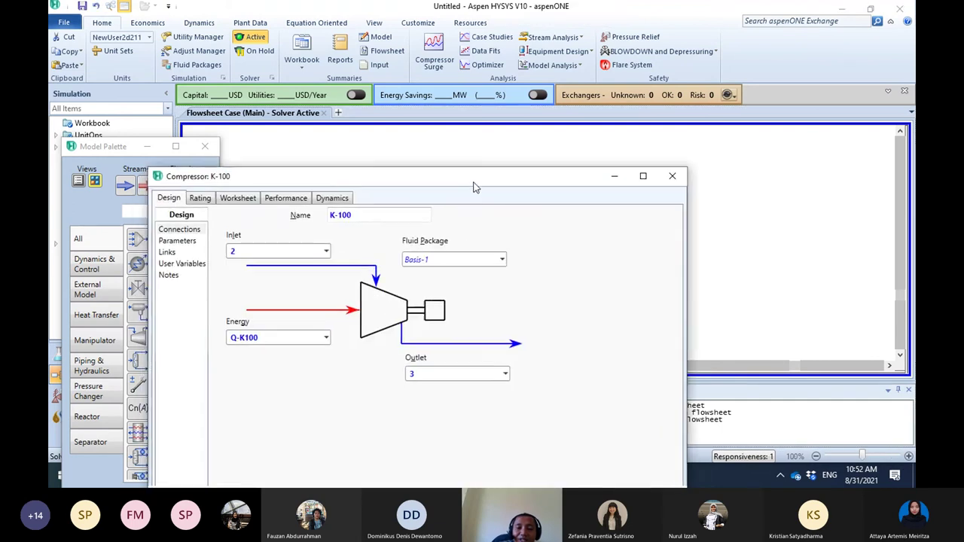
drag(473, 187, 504, 158)
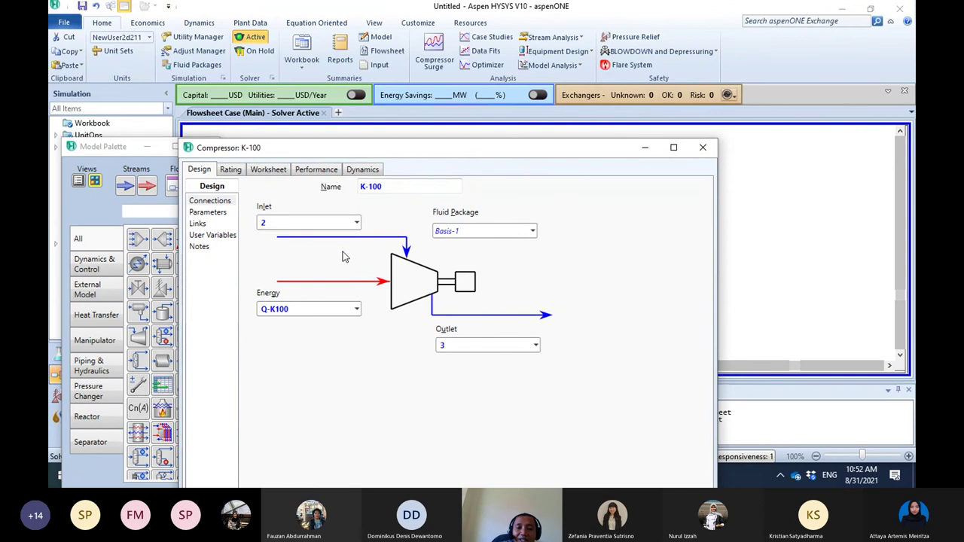
click(207, 212)
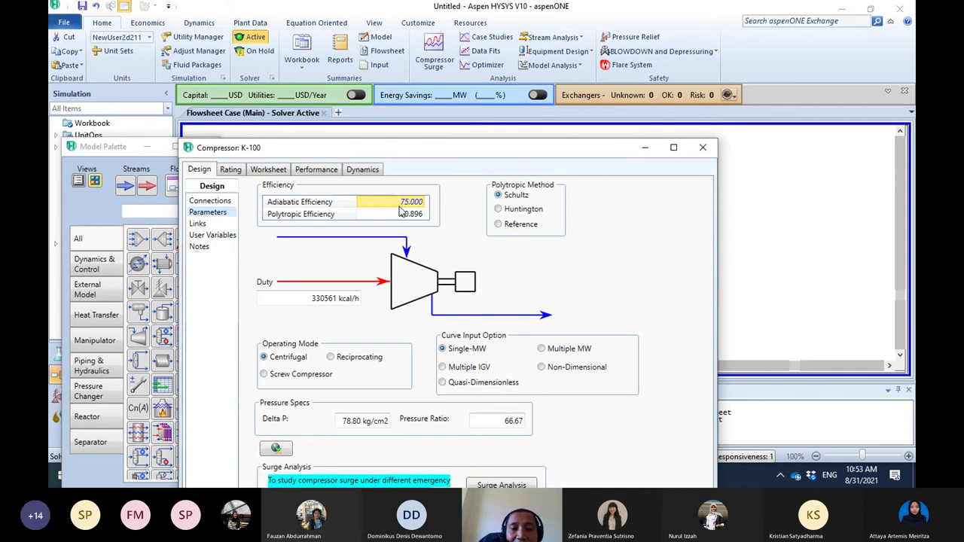
click(702, 146)
click(677, 236)
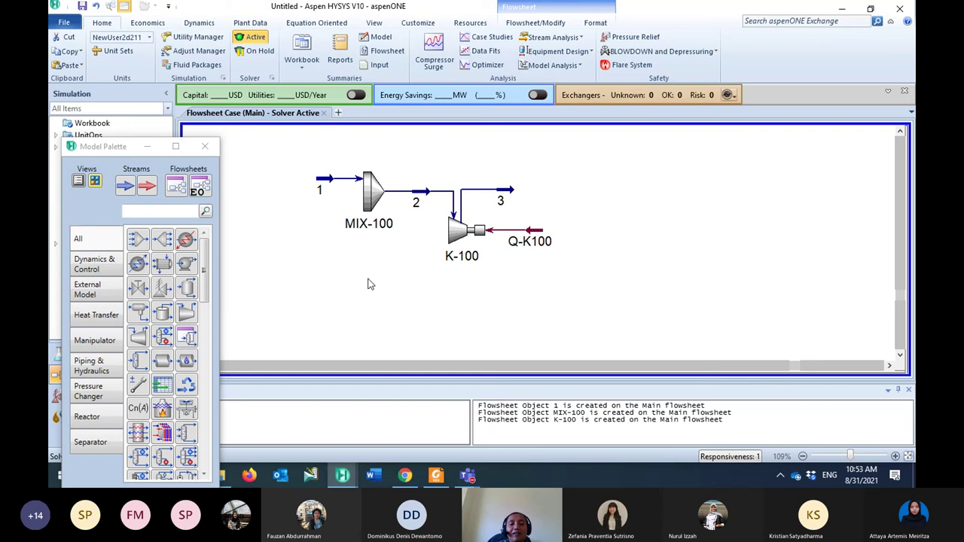
- Examine the temperature difference, pressure difference and molar flow summary of compressor K-100 on the flowsheet
mouse_move(466, 252)
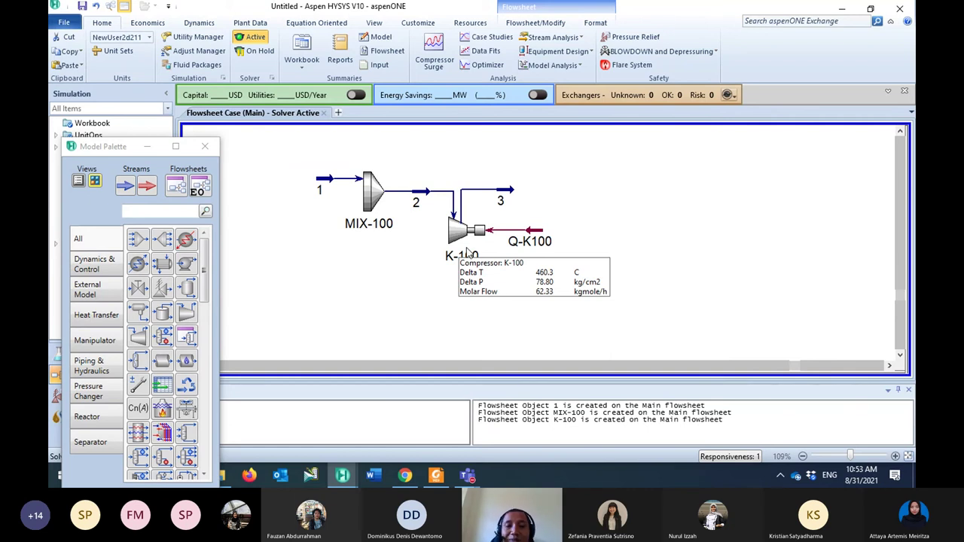
double_click(466, 249)
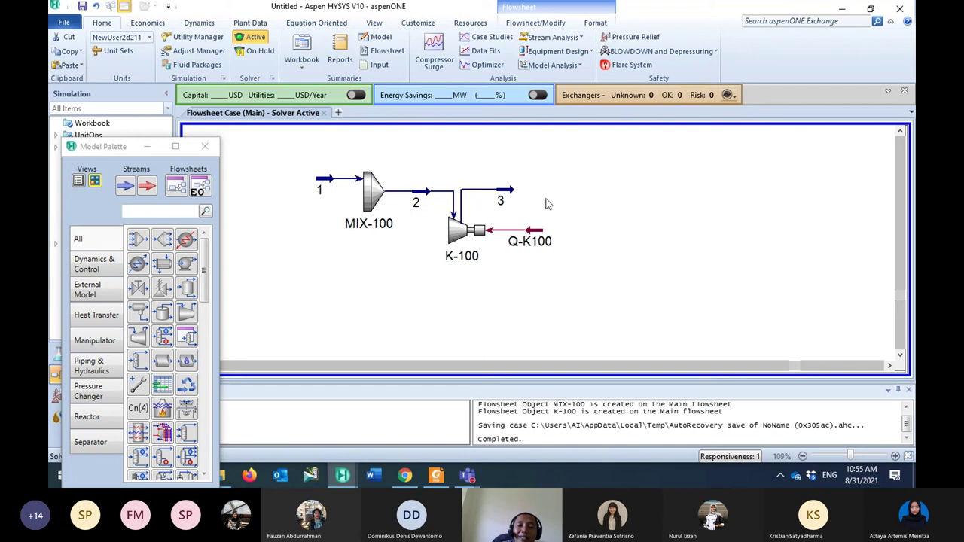
mouse_move(506, 190)
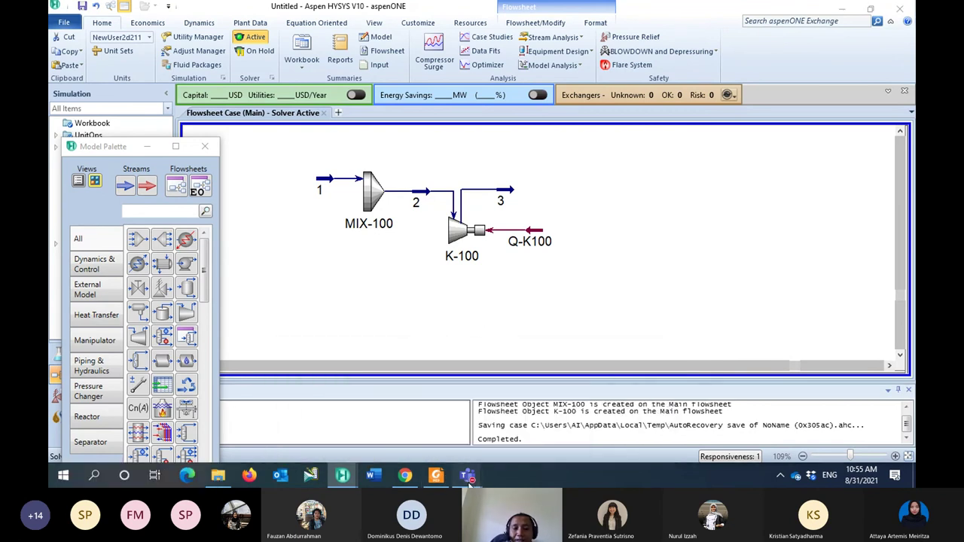
mouse_move(466, 475)
mouse_move(482, 368)
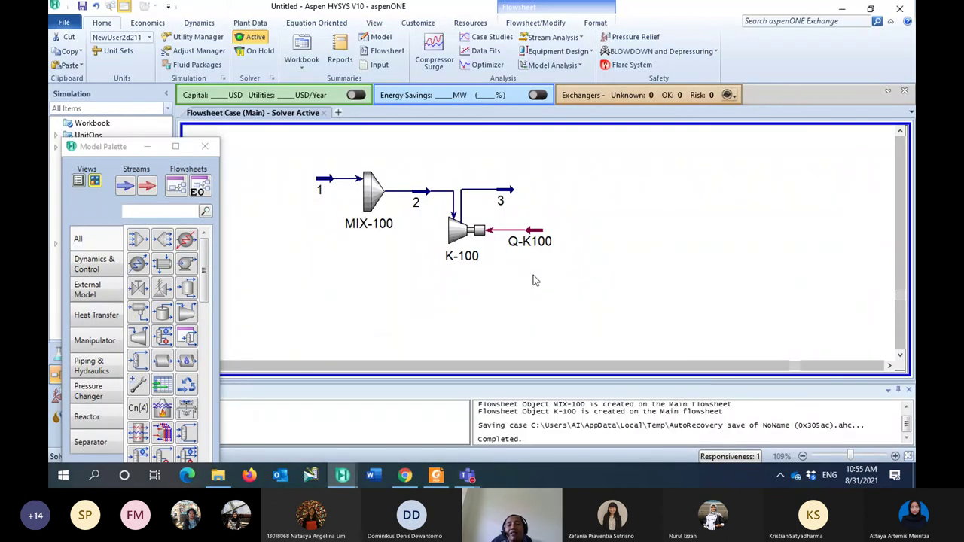
mouse_move(457, 246)
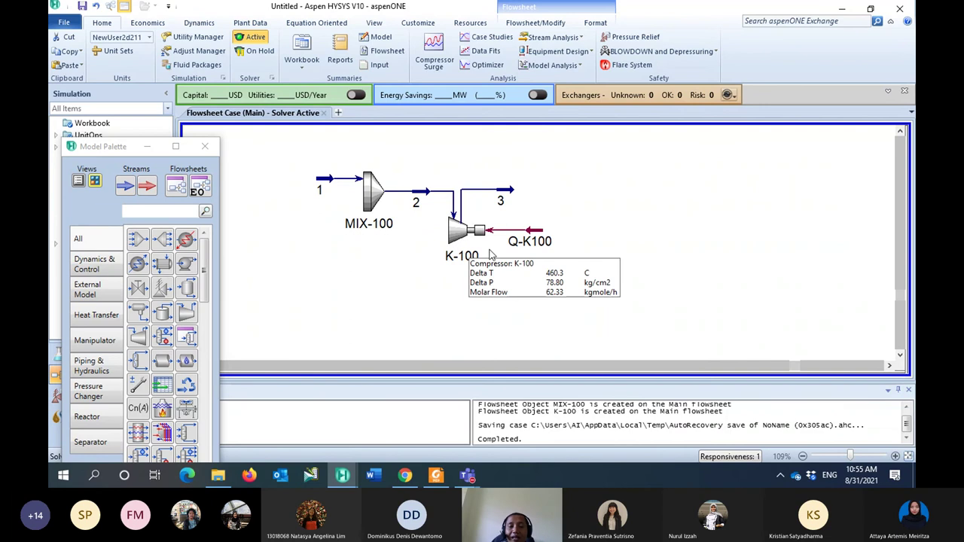
mouse_move(498, 213)
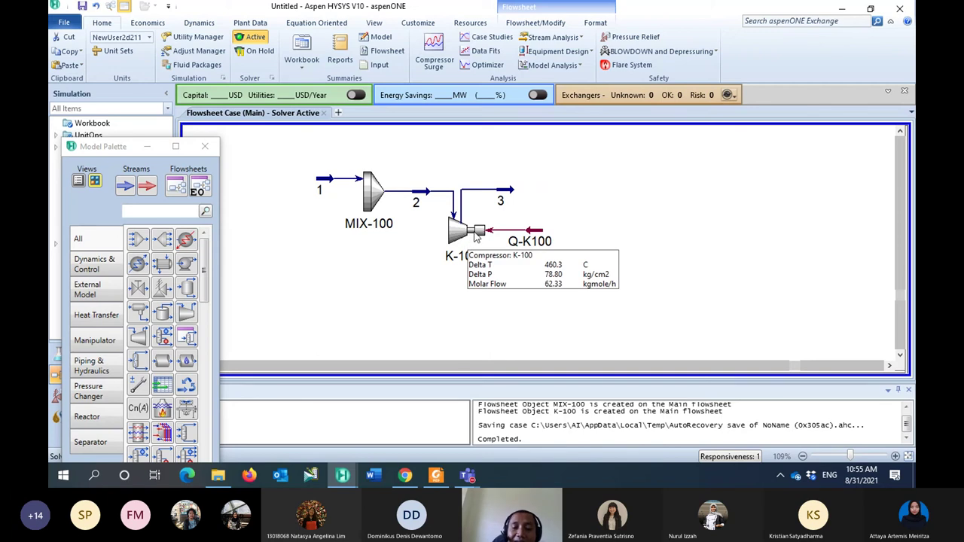
mouse_move(514, 239)
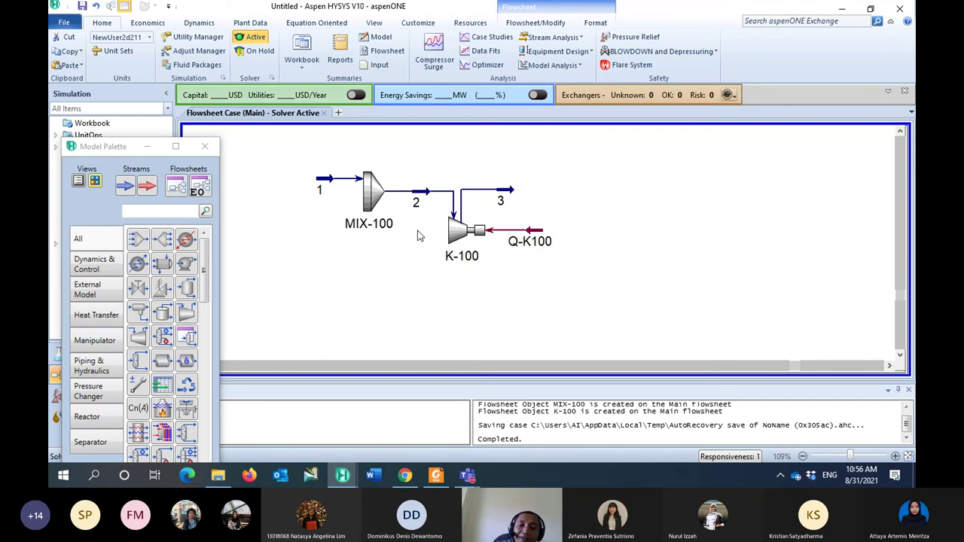
- Open material stream 3 and review its calculated conditions with the window placed below the stream on the flowsheet
double_click(504, 192)
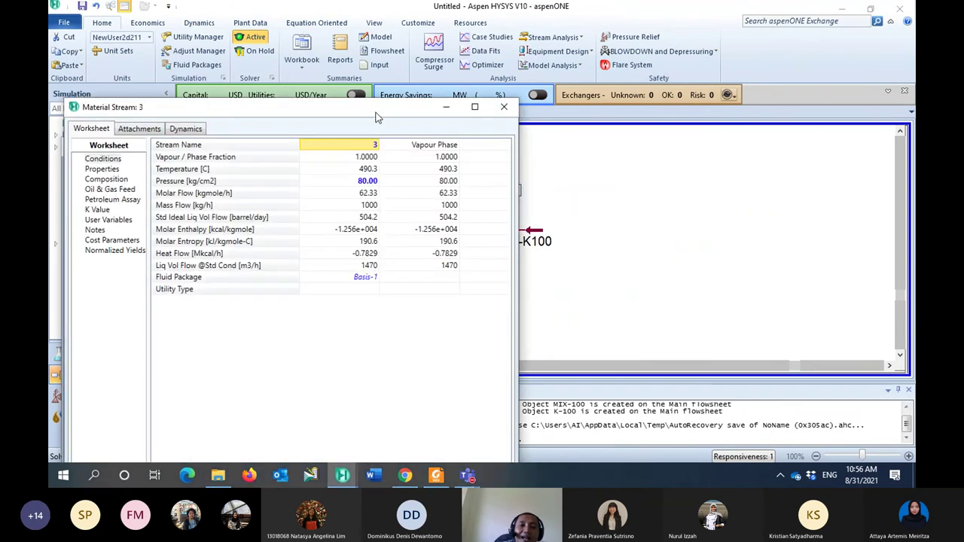
drag(376, 112, 766, 185)
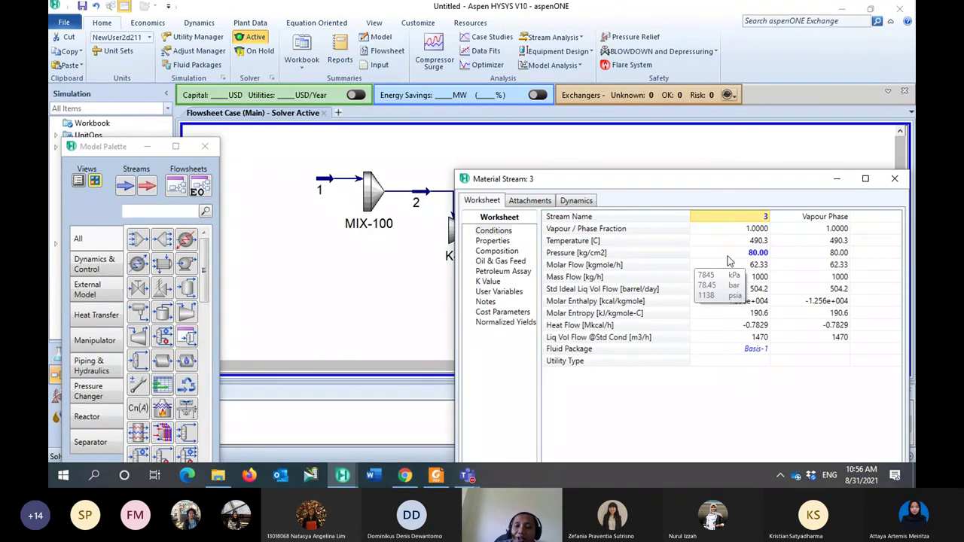
drag(717, 189, 520, 238)
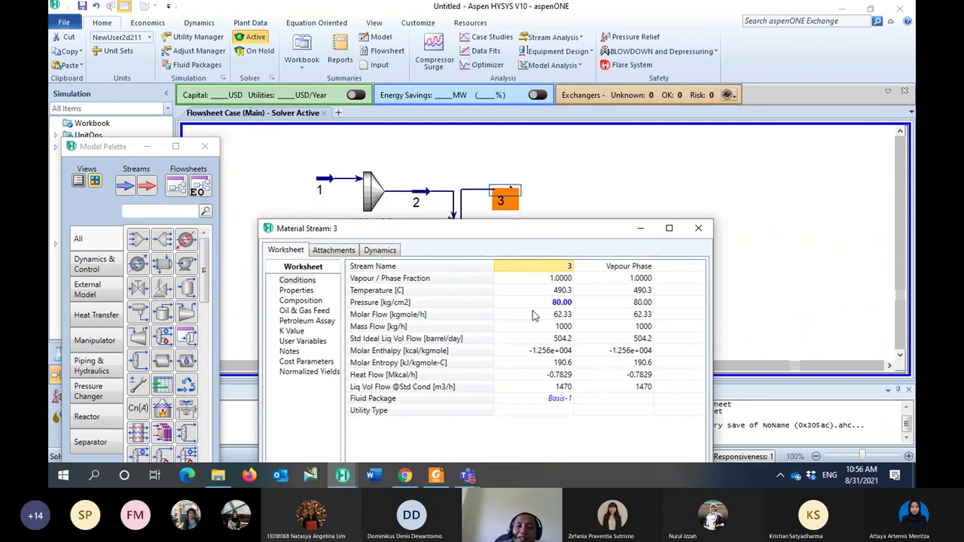
- Select the pressure of material stream 3 and check its equivalents in other units
mouse_move(532, 308)
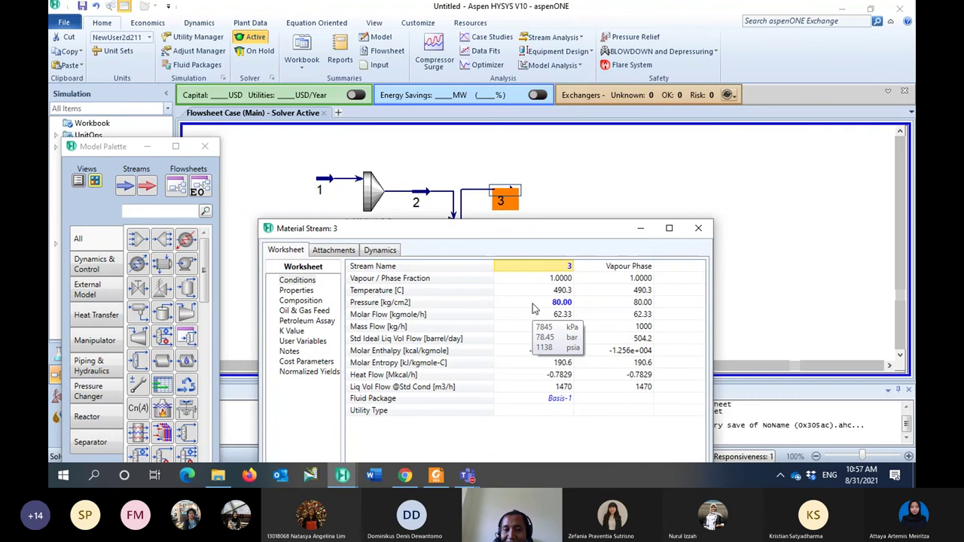
click(533, 304)
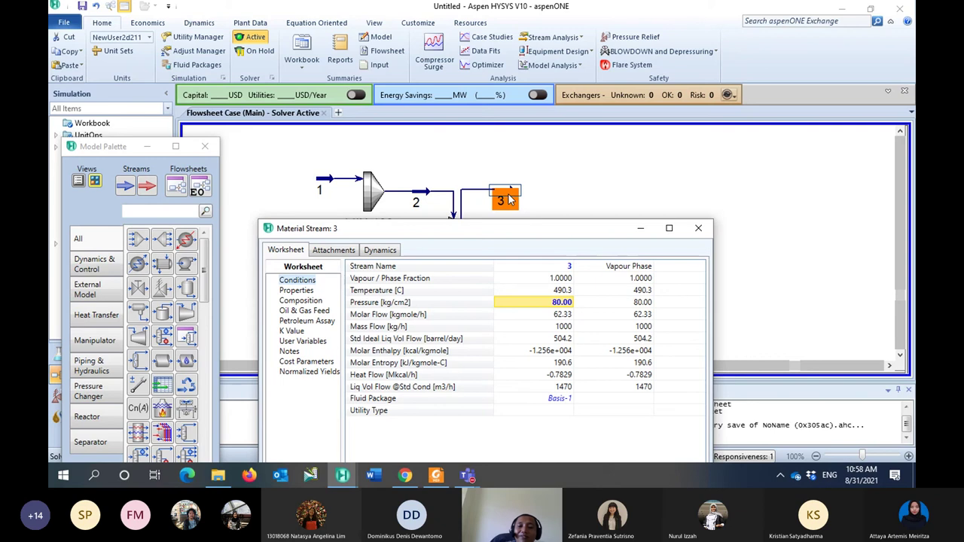
mouse_move(570, 305)
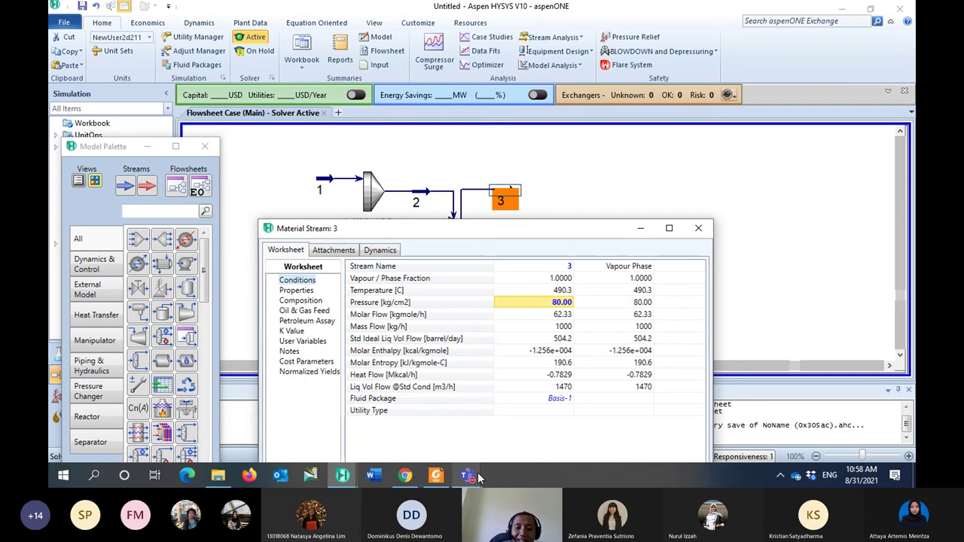
- Switch to the Microsoft Teams meeting "General" and view the meeting window with its participants
mouse_move(477, 477)
click(482, 361)
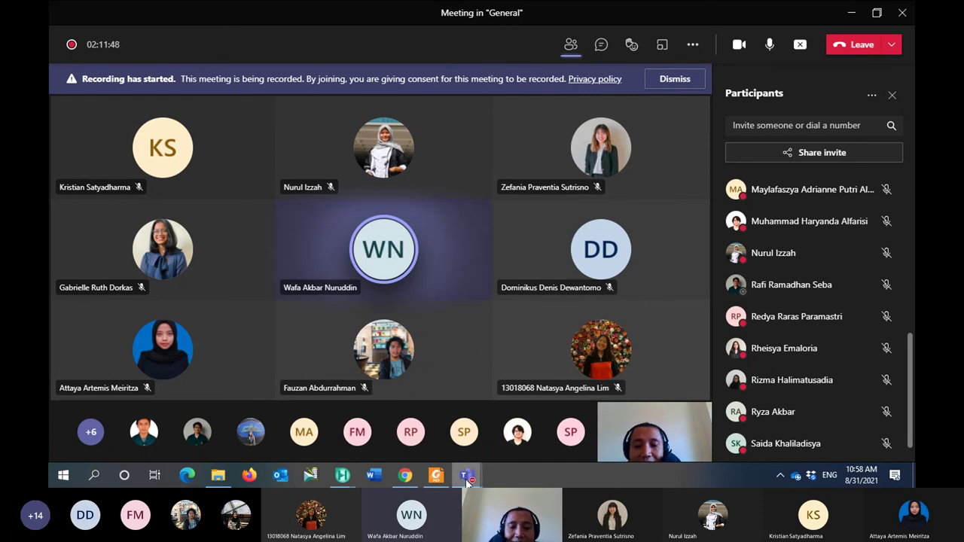
mouse_move(467, 480)
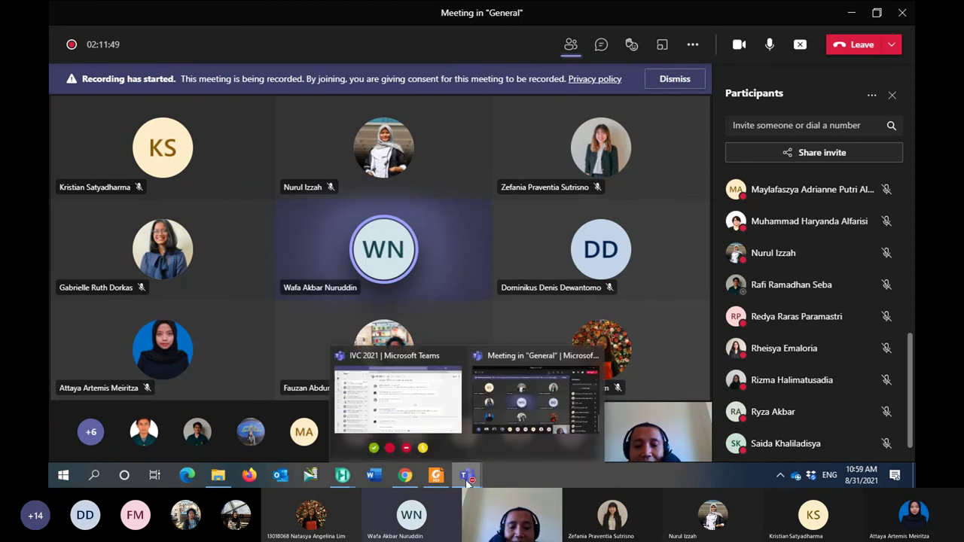
click(505, 364)
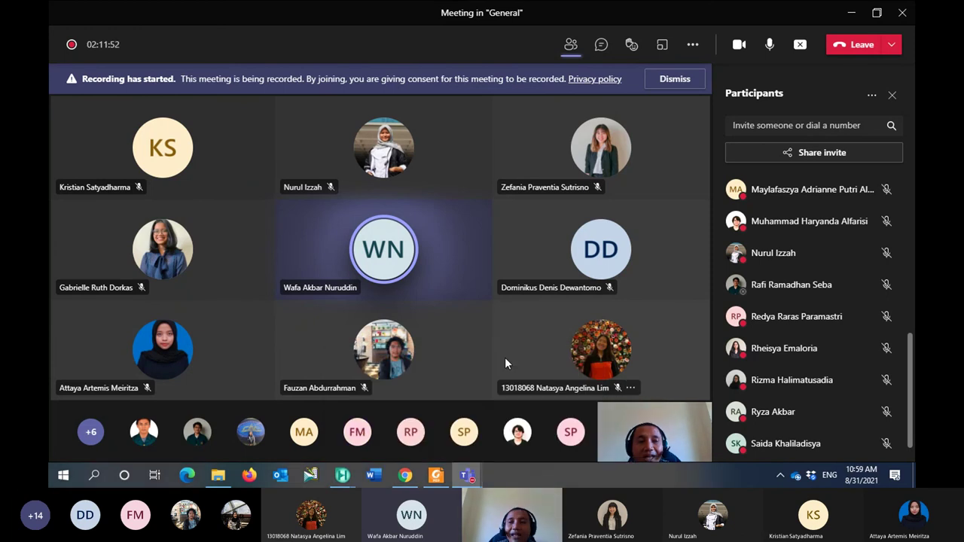